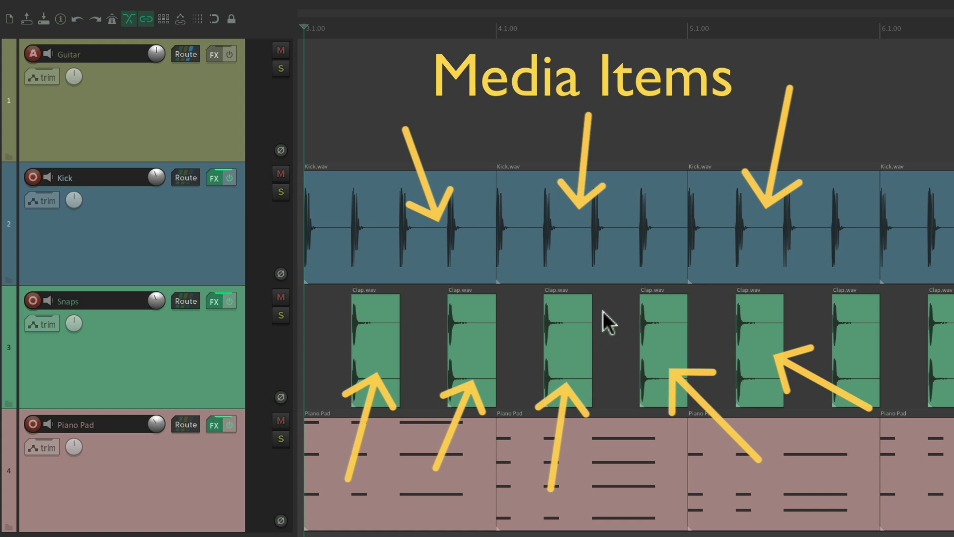
- Select one media item at a time on the Kick, Snaps and Piano Pad tracks, and clear the selection
{"action": "left_click", "coordinate": [612, 258]}
{"action": "left_click", "coordinate": [572, 337]}
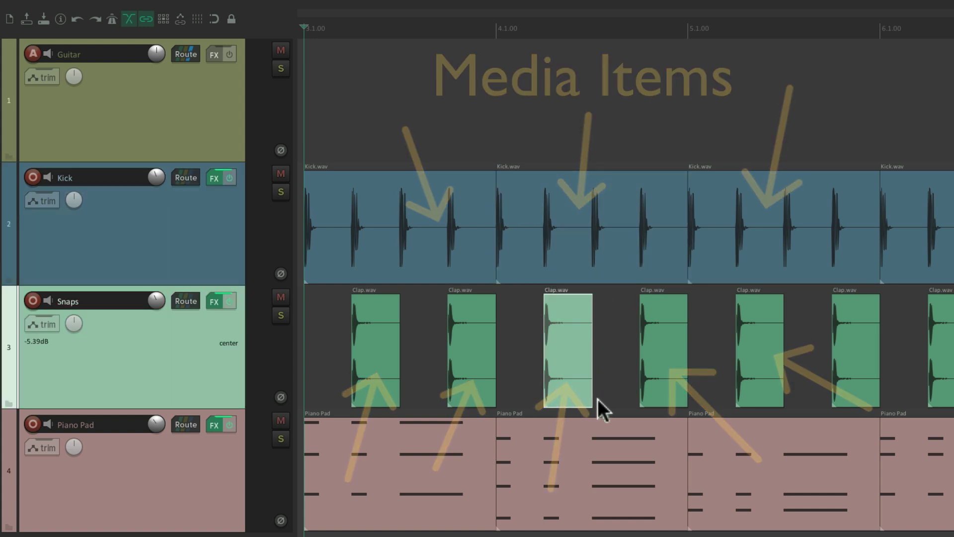
{"action": "left_click", "coordinate": [614, 439]}
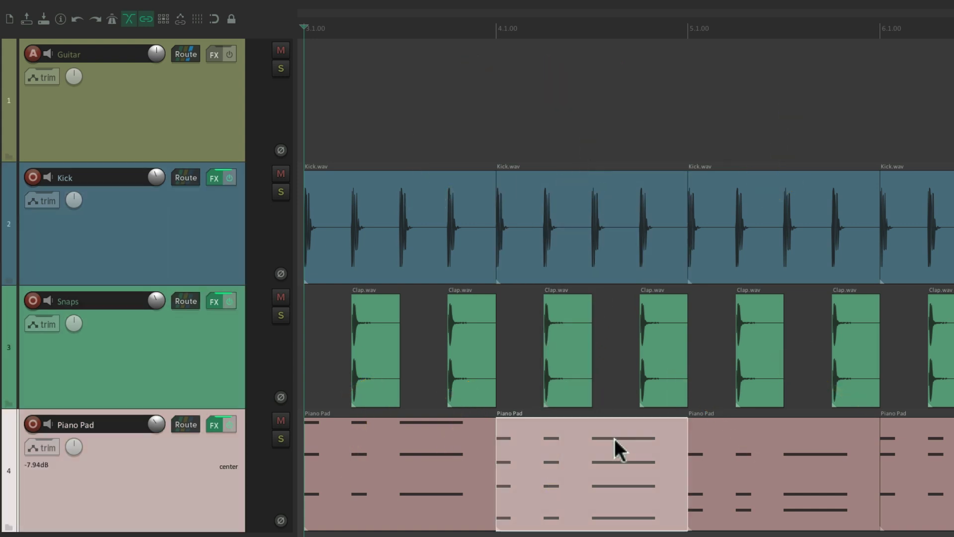
{"action": "key", "text": "Escape"}
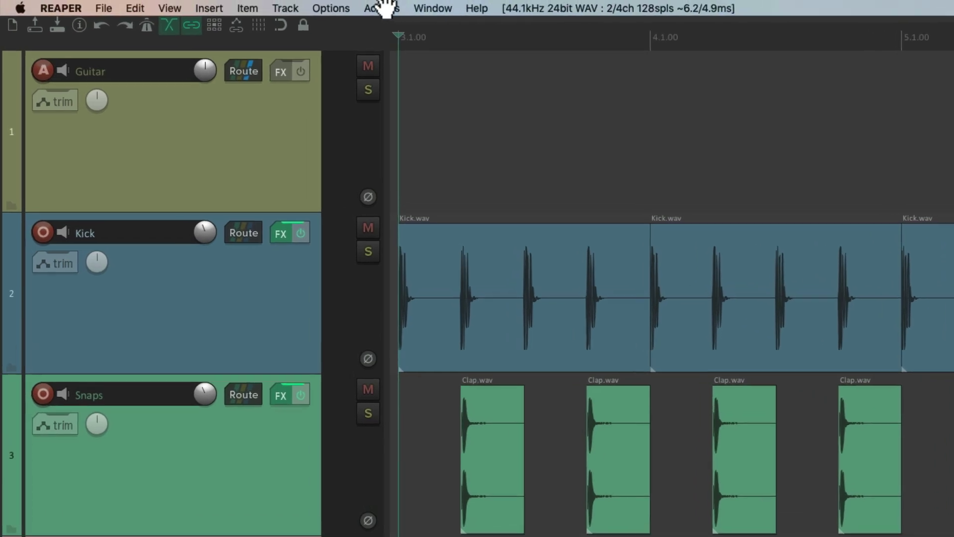
- Open the preferences and show the Media Item Defaults page of the project settings
{"action": "left_click", "coordinate": [260, 8]}
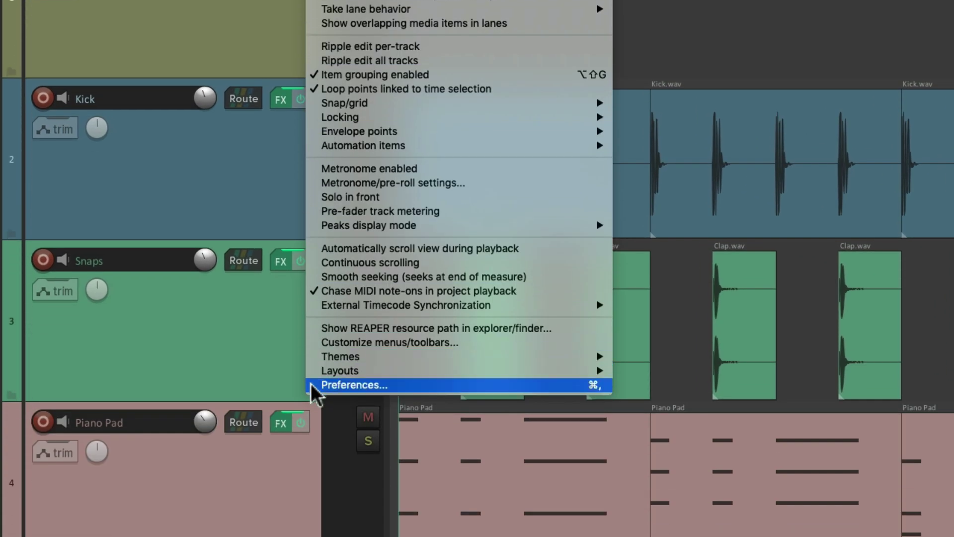
{"action": "left_click", "coordinate": [313, 386]}
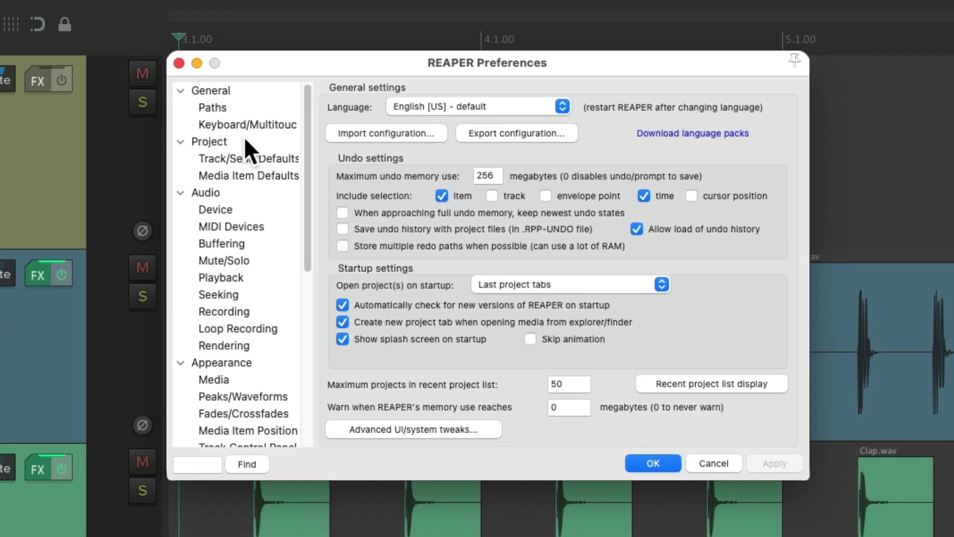
{"action": "left_click", "coordinate": [287, 175]}
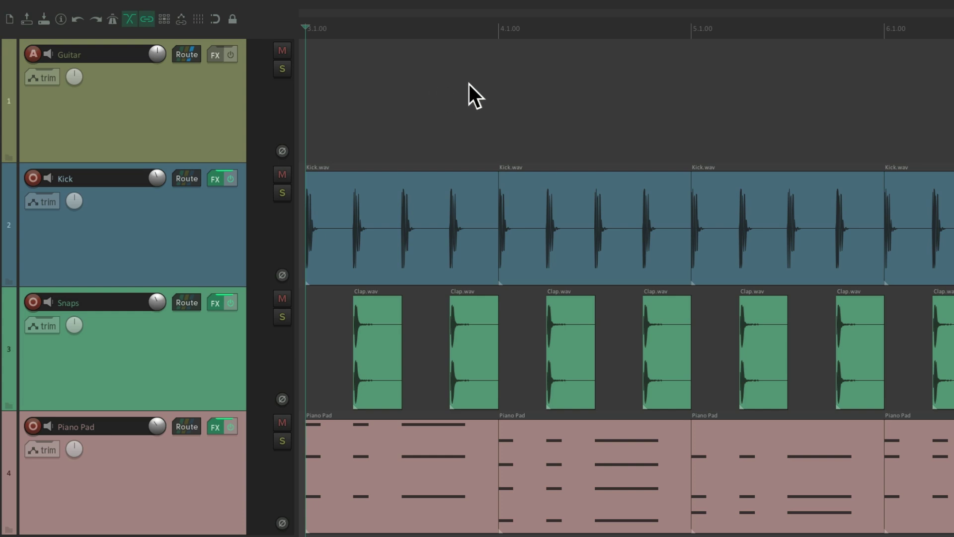
- Record a short take of about one measure on the Guitar track, starting shortly before measure 4
{"action": "left_click", "coordinate": [470, 84]}
{"action": "key", "text": "ctrl+r"}
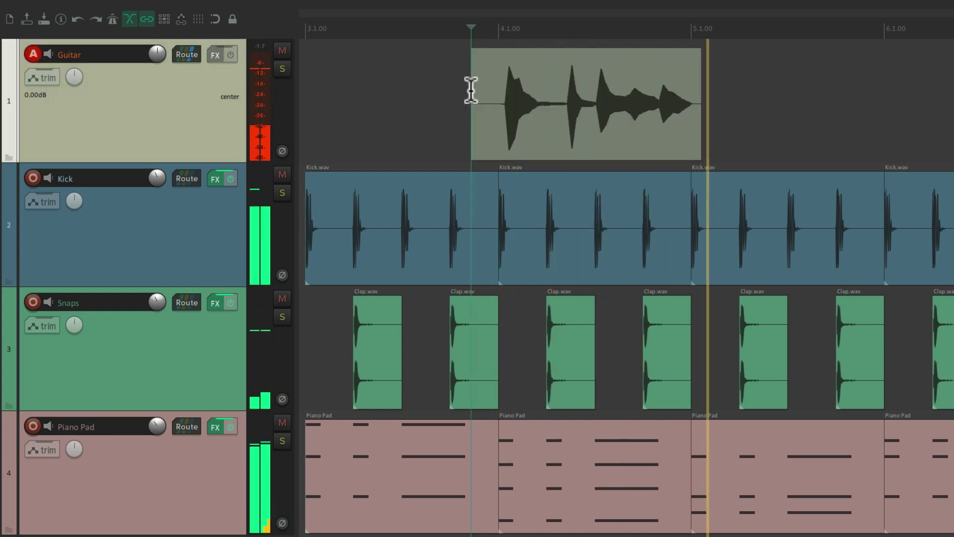
{"action": "key", "text": "space"}
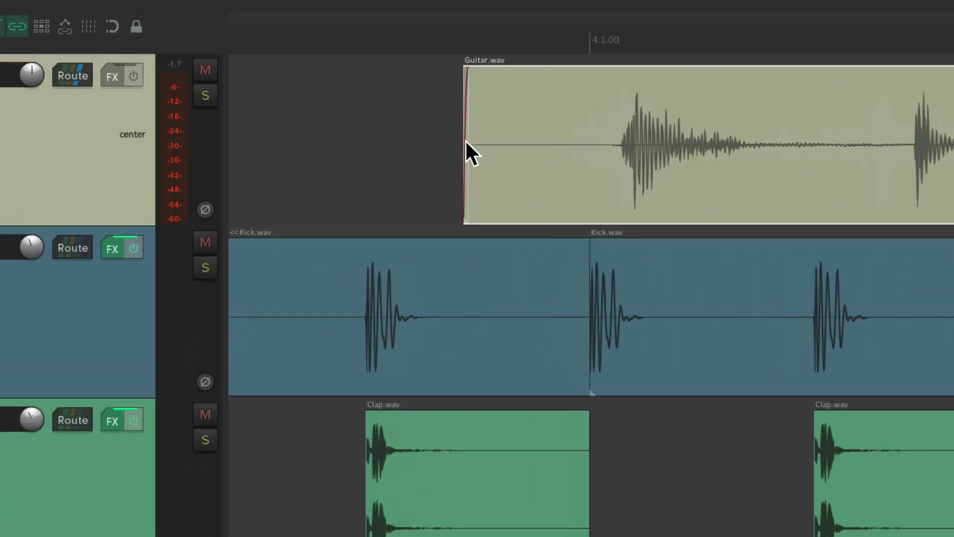
- Slightly shorten the automatic fade-in at the start of the recorded Guitar.wav item
{"action": "scroll", "coordinate": [468, 101], "scroll_direction": "up", "scroll_amount": 5}
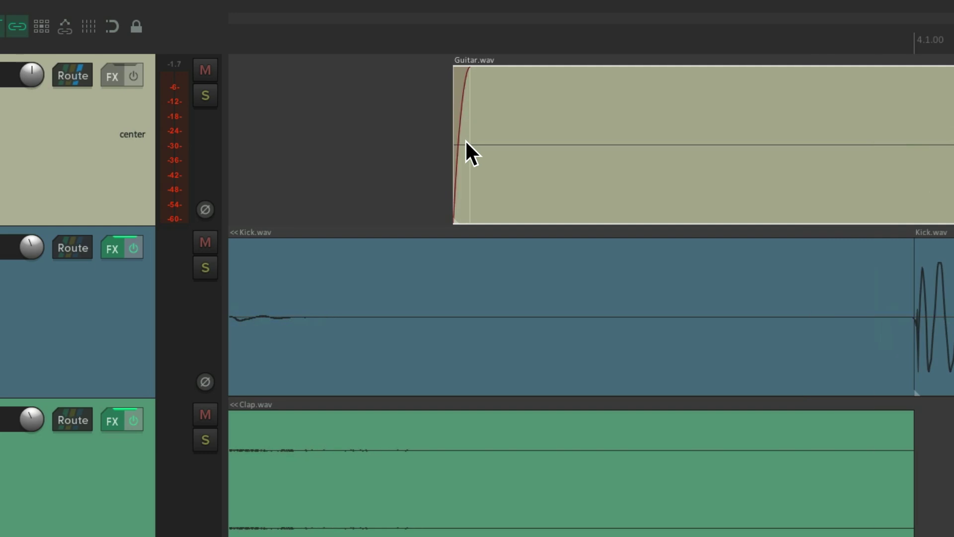
{"action": "scroll", "coordinate": [466, 141], "scroll_direction": "up", "scroll_amount": 5}
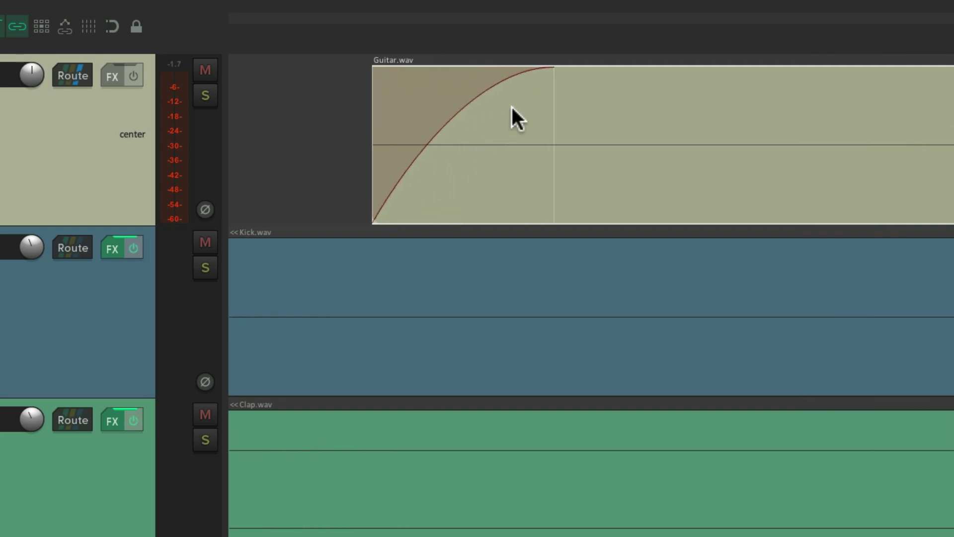
{"action": "left_click_drag", "start_coordinate": [552, 85], "coordinate": [522, 100]}
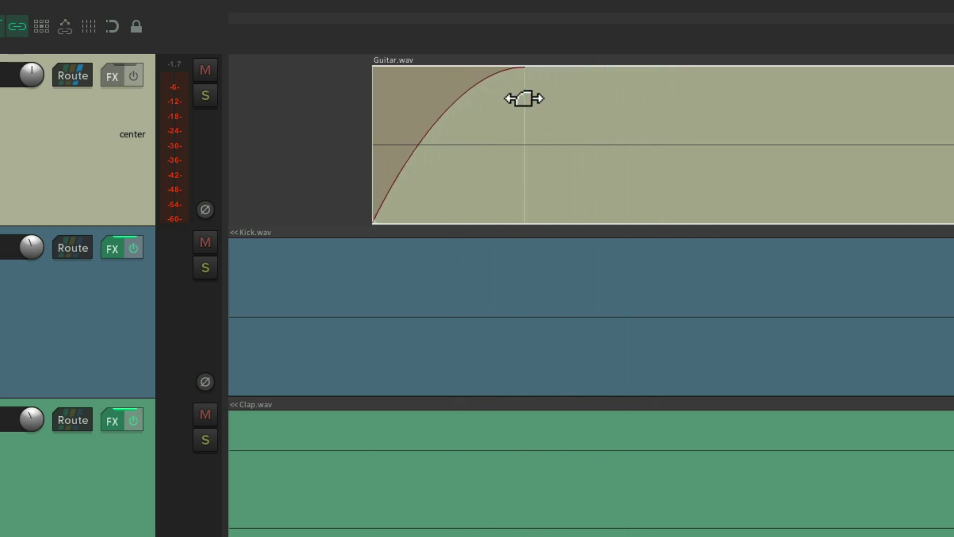
- Look through the shape choices for the Guitar.wav fade-in, try removing the fade-in entirely, and undo the removal
{"action": "right_click", "coordinate": [518, 71]}
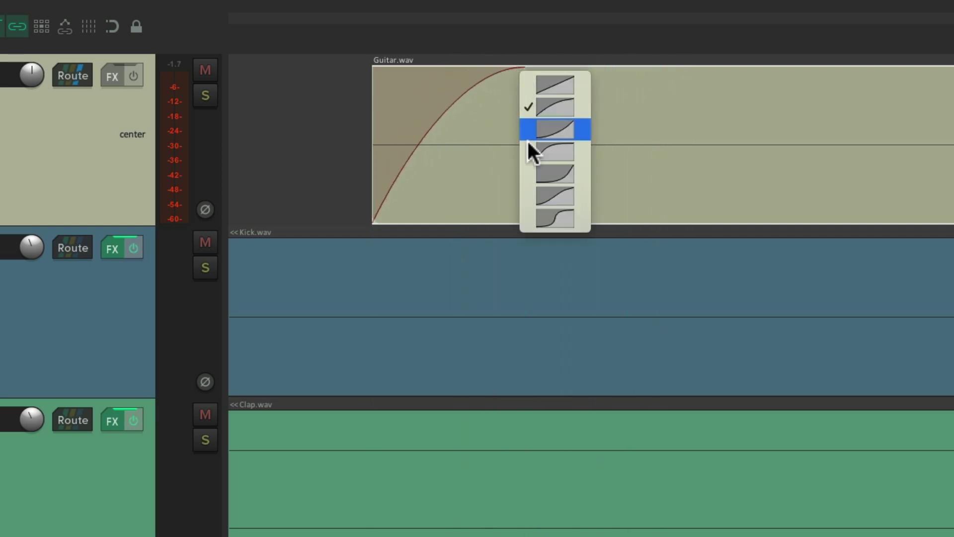
{"action": "left_click", "coordinate": [525, 215]}
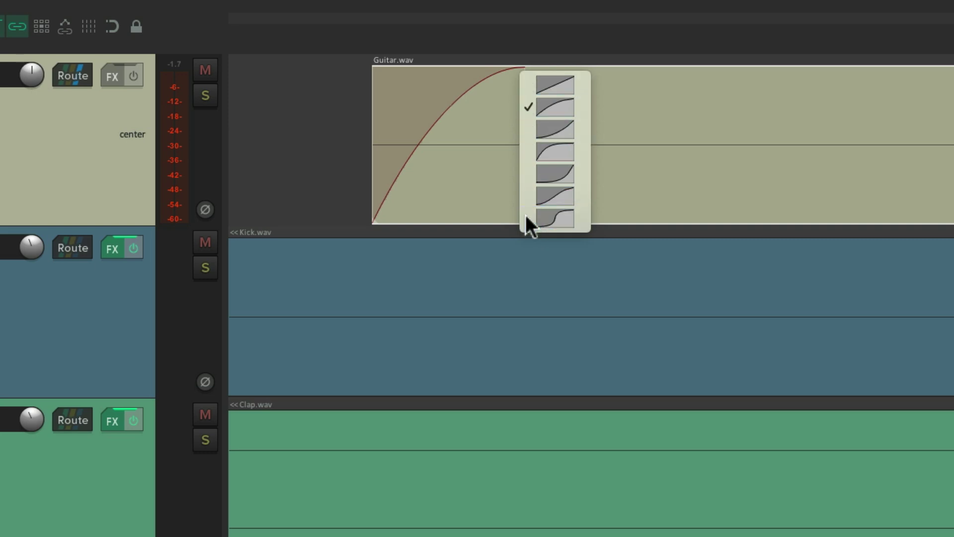
{"action": "left_click_drag", "start_coordinate": [528, 123], "coordinate": [351, 120]}
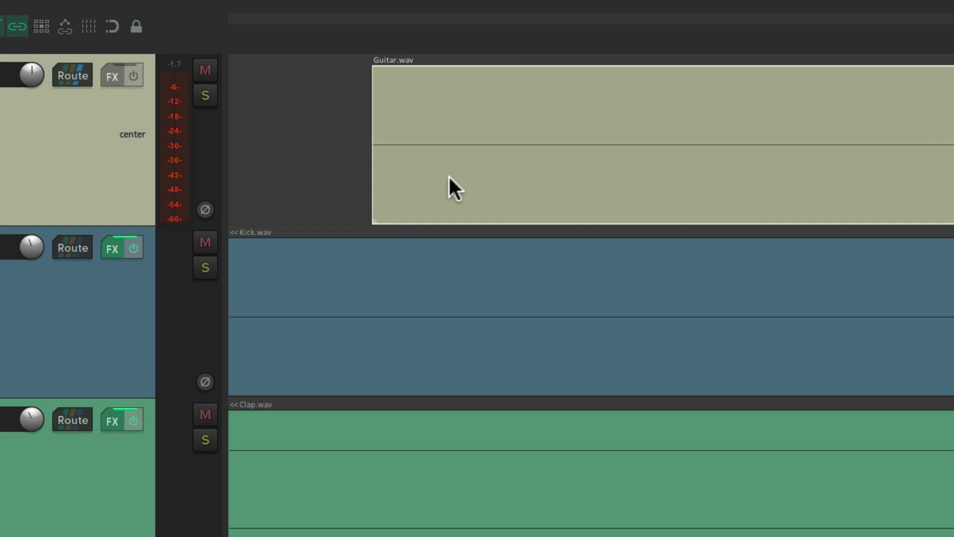
{"action": "key", "text": "ctrl+z"}
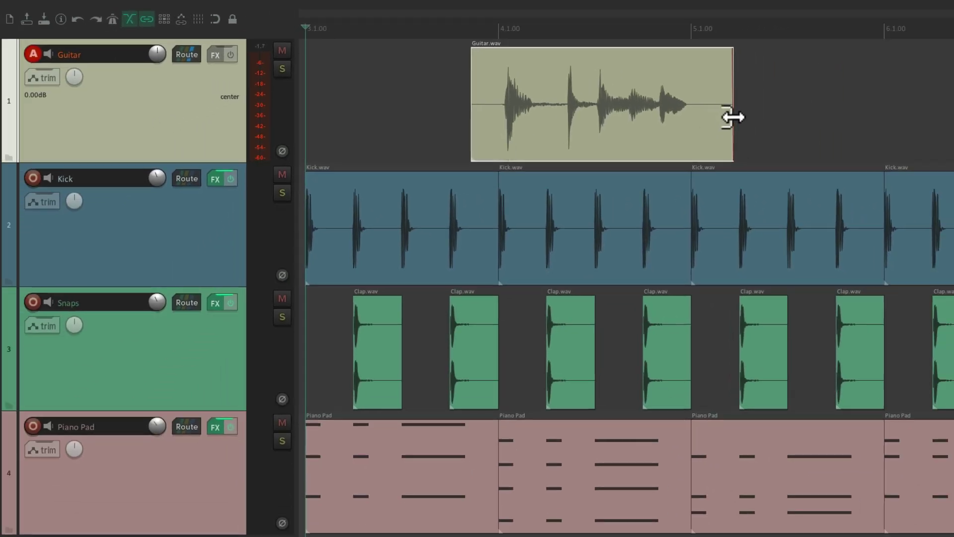
- Slightly shorten the automatic fade-out at the end of the Guitar.wav item
{"action": "scroll", "coordinate": [732, 114], "scroll_direction": "up", "scroll_amount": 10}
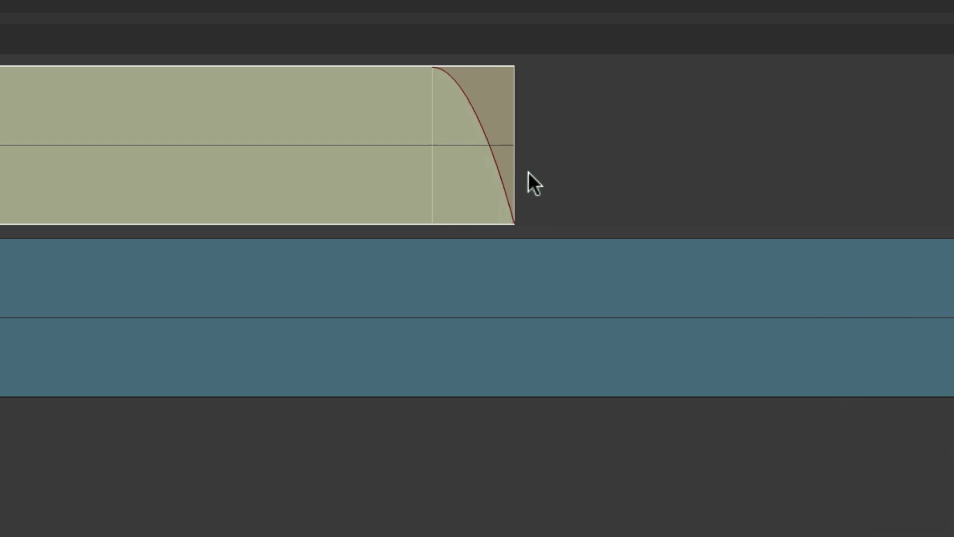
{"action": "scroll", "coordinate": [528, 173], "scroll_direction": "up", "scroll_amount": 4}
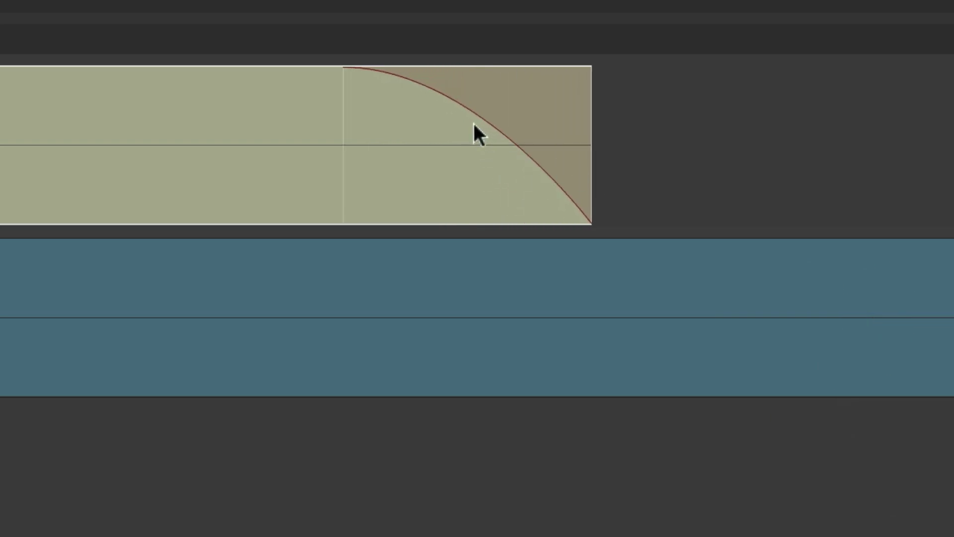
{"action": "left_click_drag", "start_coordinate": [342, 121], "coordinate": [362, 125]}
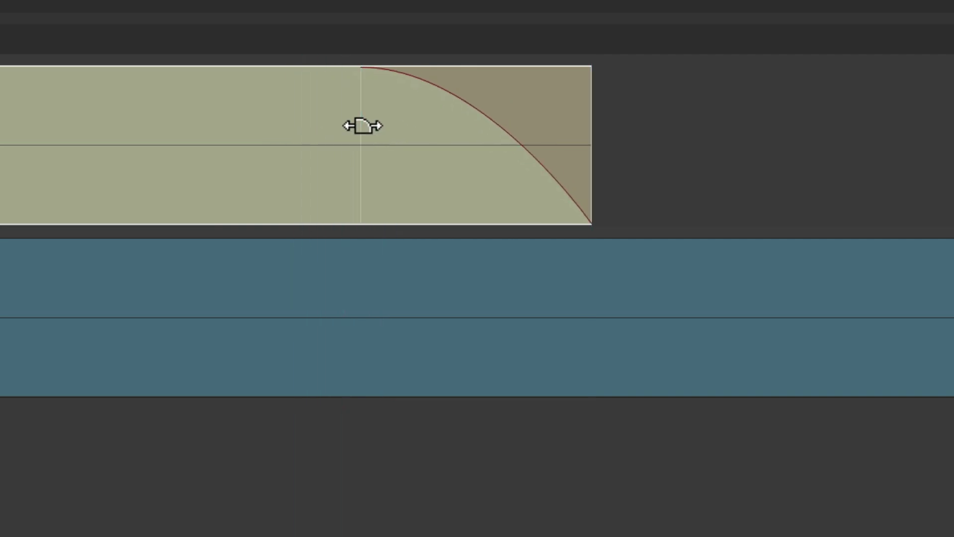
- View the shape choices for the Guitar.wav fade-out, try removing the fade-out entirely, and undo the removal
{"action": "right_click", "coordinate": [366, 70]}
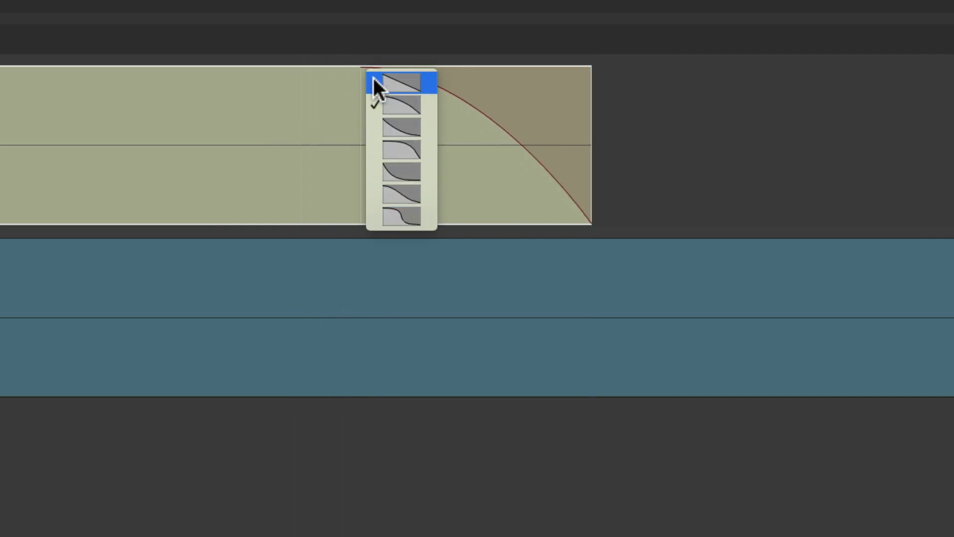
{"action": "left_click_drag", "start_coordinate": [362, 92], "coordinate": [637, 110]}
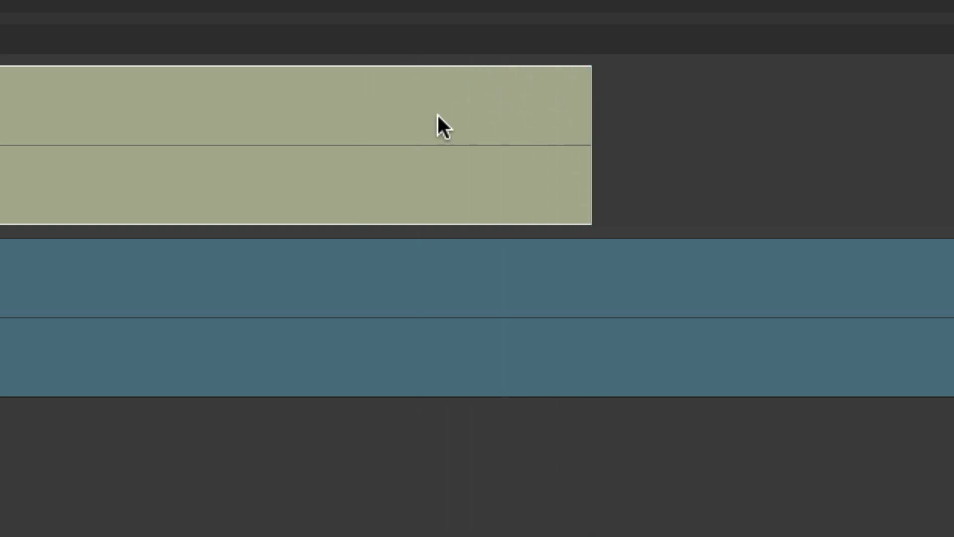
{"action": "key", "text": "ctrl+z"}
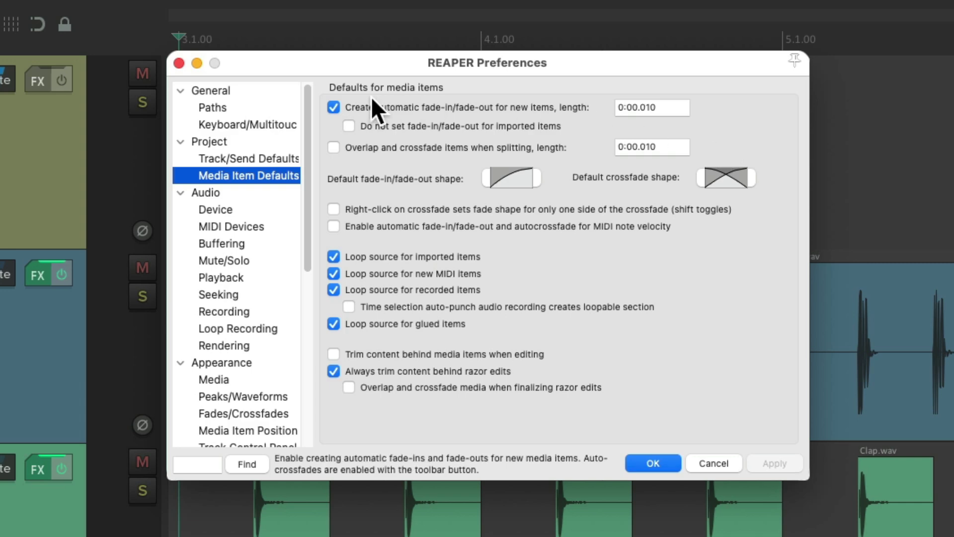
- Disable automatic fade-in/fade-out for new media items and record another Guitar take starting just before measure 4
{"action": "left_click", "coordinate": [334, 108]}
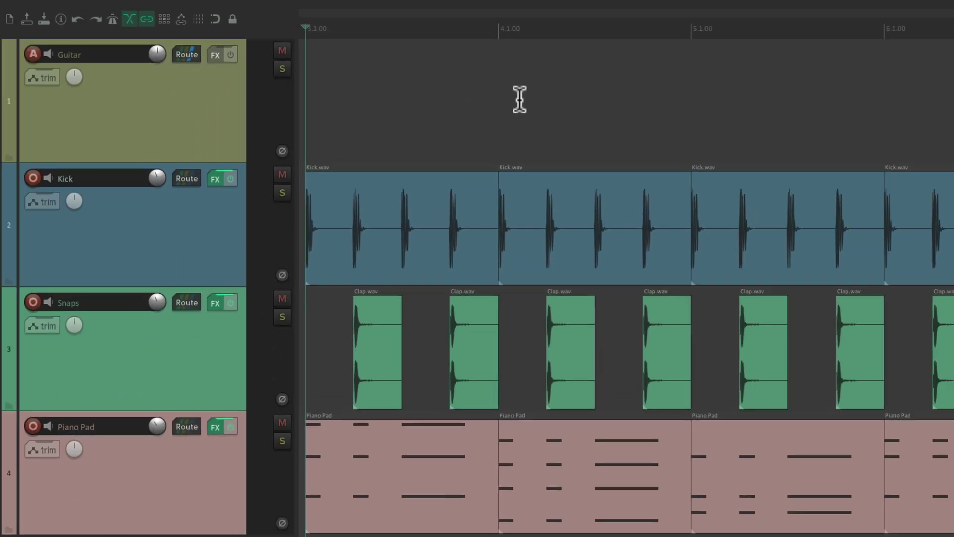
{"action": "left_click", "coordinate": [484, 97]}
{"action": "key", "text": "ctrl+r"}
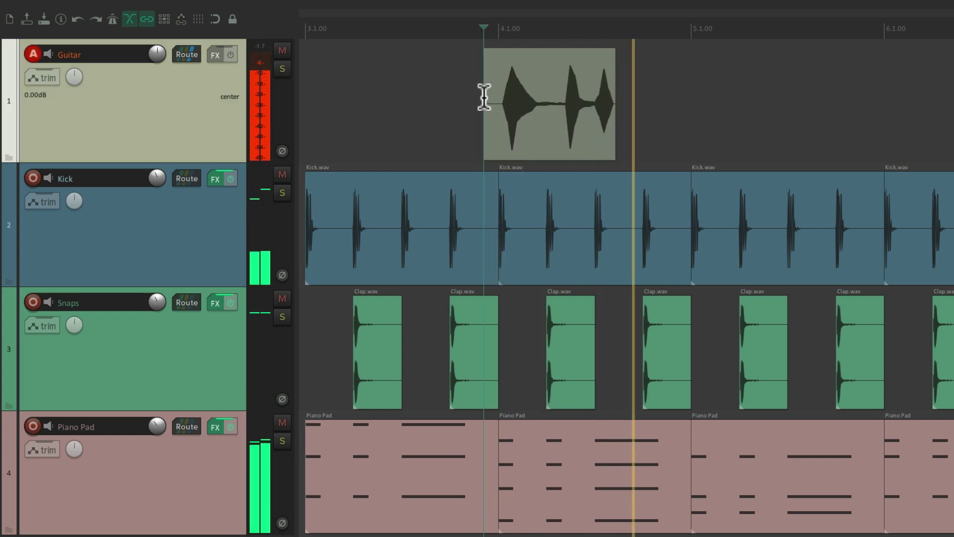
{"action": "key", "text": "space"}
- Try adding a long manual fade-in at the start of the Guitar-01.wav item, and undo it
{"action": "scroll", "coordinate": [484, 97], "scroll_direction": "up", "scroll_amount": 3}
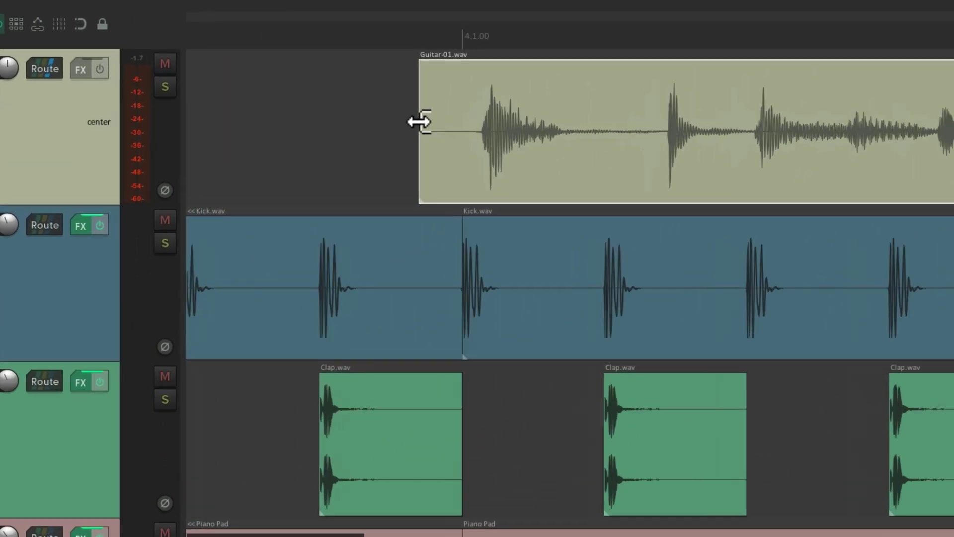
{"action": "scroll", "coordinate": [419, 121], "scroll_direction": "up", "scroll_amount": 8}
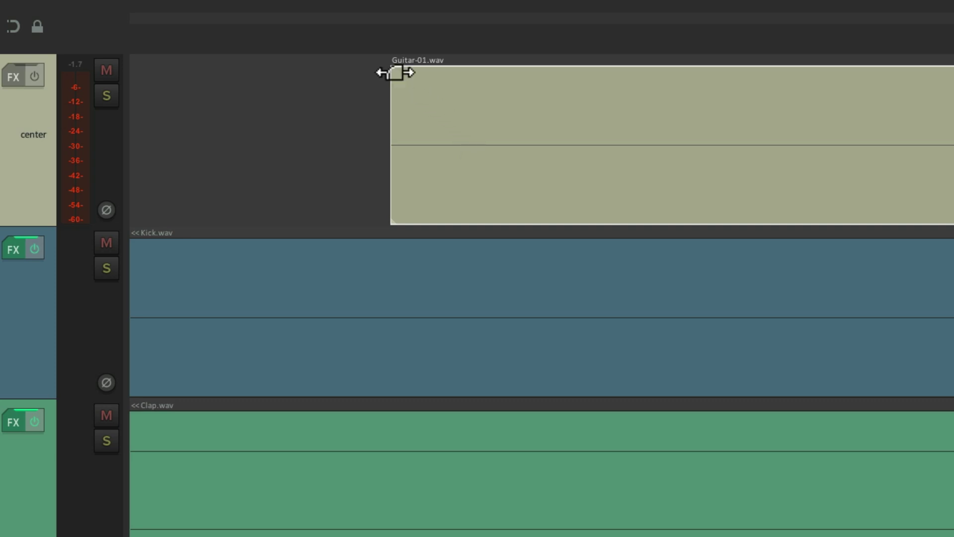
{"action": "mouse_move", "coordinate": [395, 73]}
{"action": "left_mouse_down"}
{"action": "mouse_move", "coordinate": [641, 90]}
{"action": "mouse_move", "coordinate": [492, 91]}
{"action": "mouse_move", "coordinate": [658, 96]}
{"action": "mouse_move", "coordinate": [650, 159]}
{"action": "left_mouse_up"}
{"action": "key", "text": "ctrl+z"}
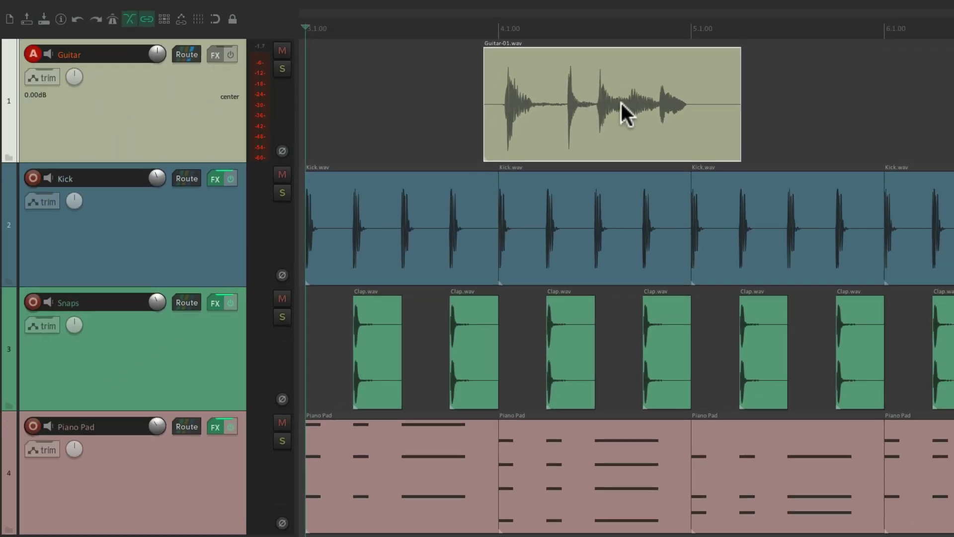
- Try adding a long manual fade-out at the end of the Guitar-01.wav item, and undo it
{"action": "scroll", "coordinate": [740, 131], "scroll_direction": "up", "scroll_amount": 10}
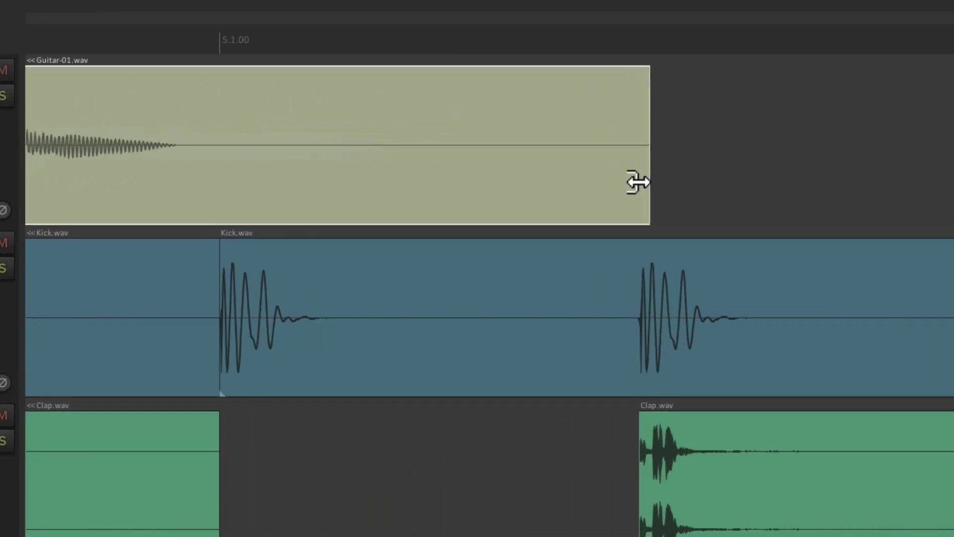
{"action": "scroll", "coordinate": [647, 193], "scroll_direction": "up", "scroll_amount": 1}
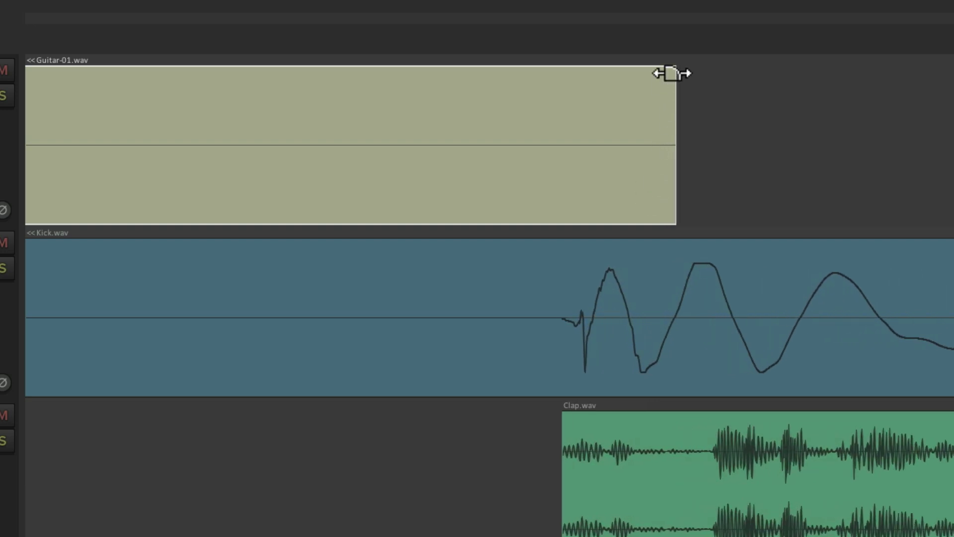
{"action": "left_click_drag", "start_coordinate": [671, 74], "coordinate": [371, 119]}
{"action": "key", "text": "ctrl+z"}
- Re-enable automatic fade-in/fade-out for new media items in the preferences with a length of 0:00.100
{"action": "key", "text": "super+comma"}
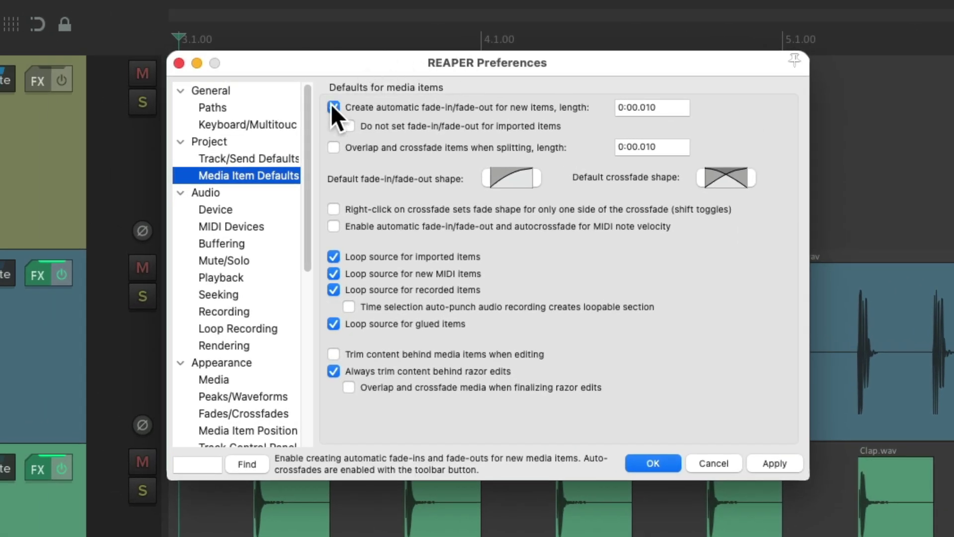
{"action": "left_click", "coordinate": [668, 104]}
{"action": "key", "text": "BackSpace"}
{"action": "key", "text": "BackSpace"}
{"action": "key", "text": "BackSpace"}
{"action": "type", "text": "100"}
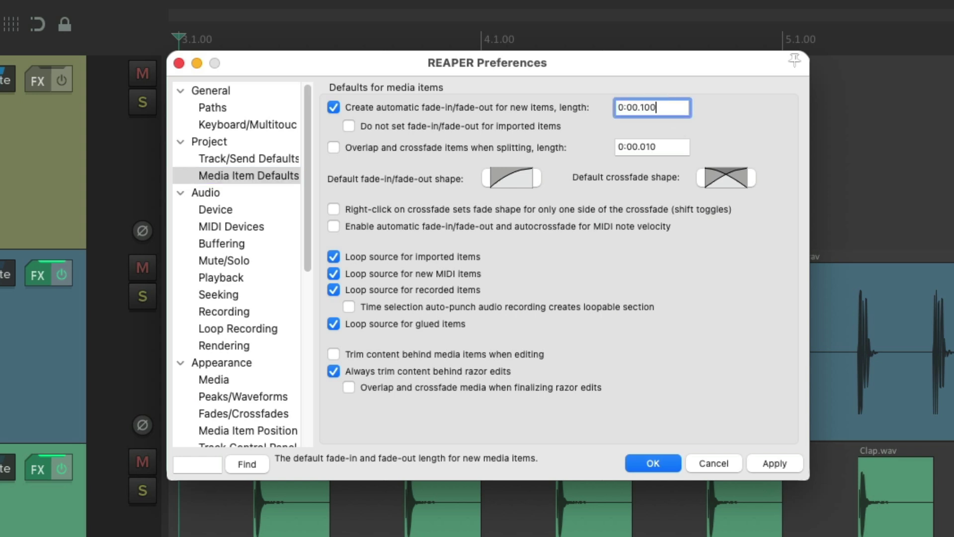
{"action": "key", "text": "Return"}
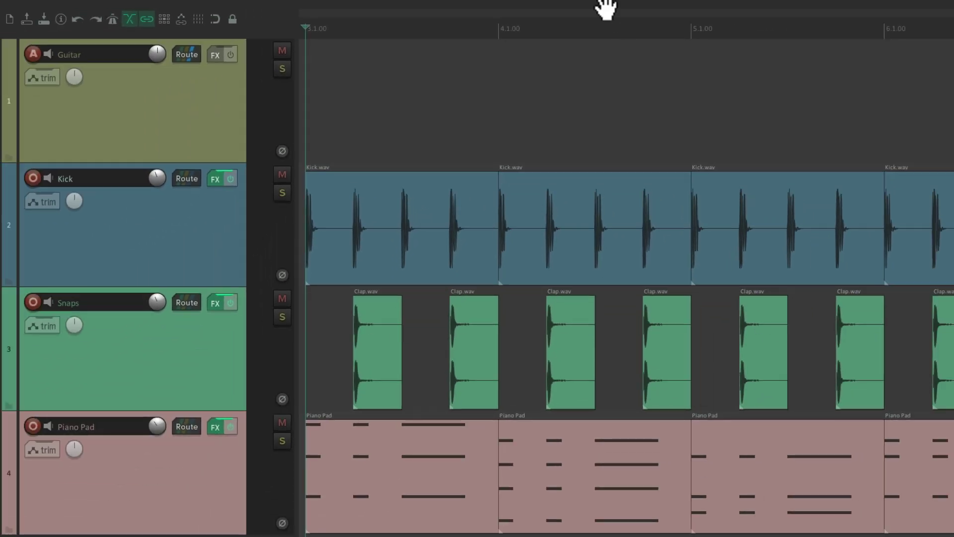
- Record a new Guitar take starting shortly before measure 4, and return the edit cursor to measure 3
{"action": "left_click", "coordinate": [474, 87]}
{"action": "key", "text": "ctrl+r"}
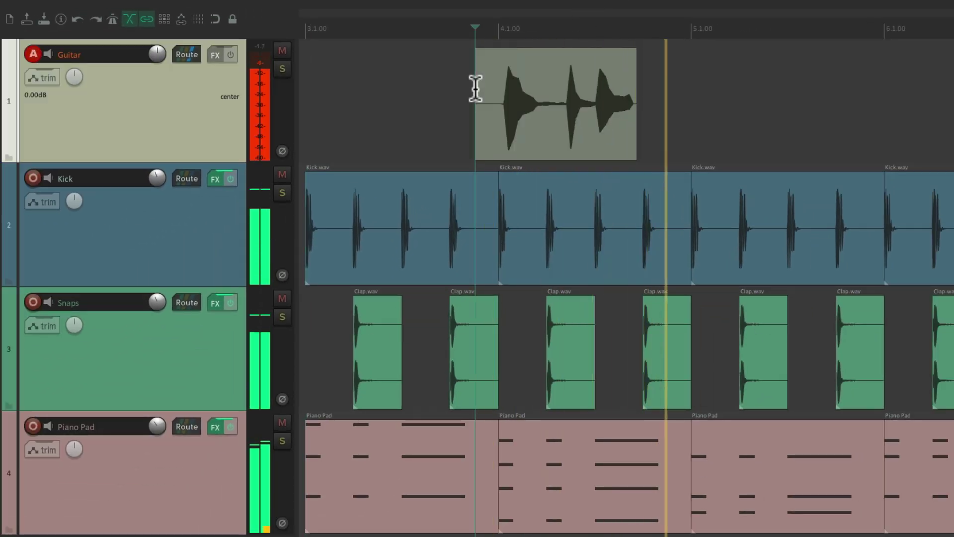
{"action": "key", "text": "space"}
{"action": "key", "text": "Home"}
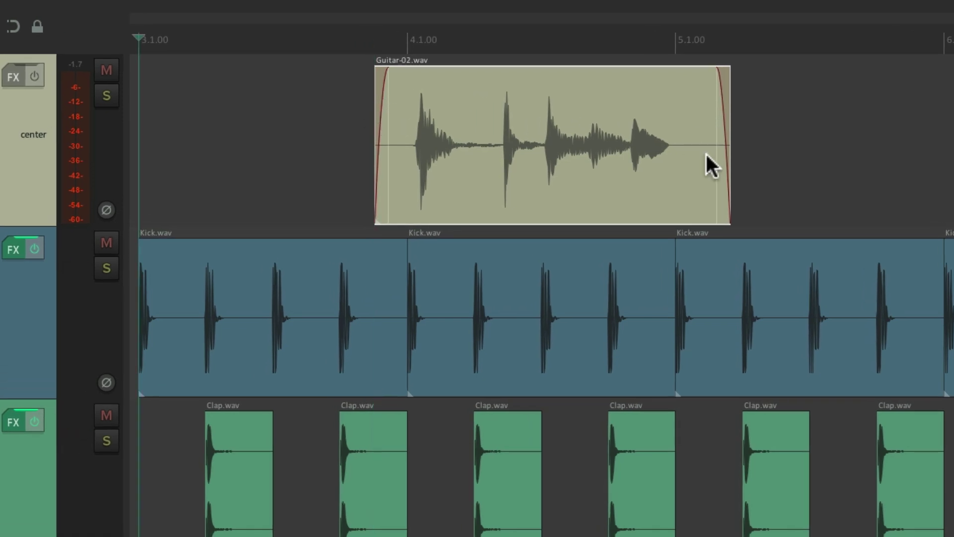
- Try removing the fade-in at the start of the Guitar-02.wav item, and undo the removal
{"action": "scroll", "coordinate": [375, 164], "scroll_direction": "up", "scroll_amount": 6}
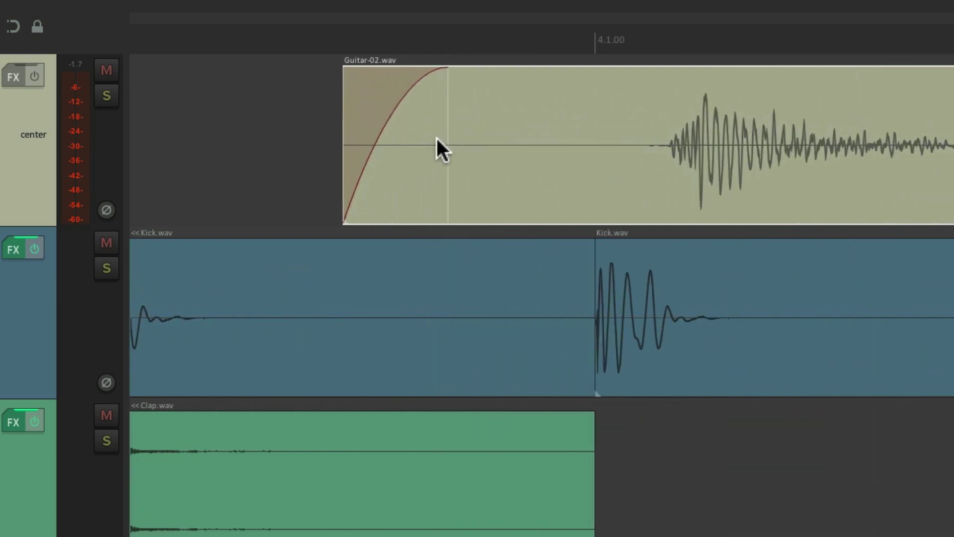
{"action": "left_click_drag", "start_coordinate": [441, 139], "coordinate": [335, 164]}
{"action": "key", "text": "ctrl+z"}
- Set the default fade-in/fade-out shape for new media items to the linear curve in the preferences
{"action": "right_click", "coordinate": [446, 73]}
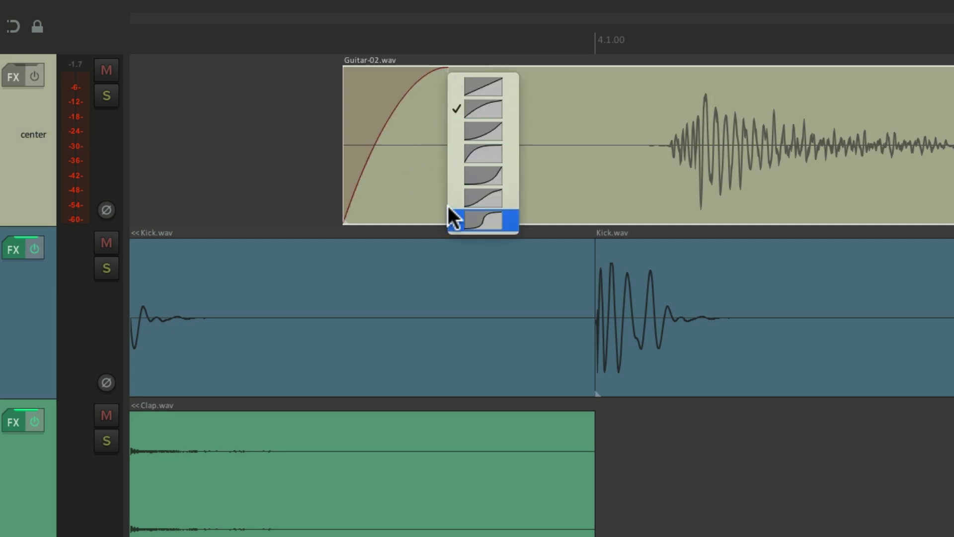
{"action": "key", "text": "Escape"}
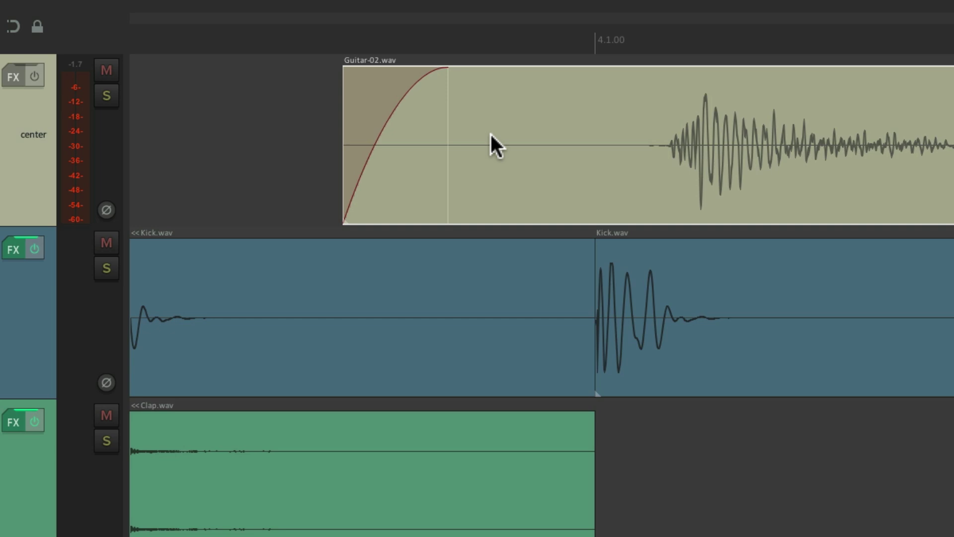
{"action": "key", "text": "super+comma"}
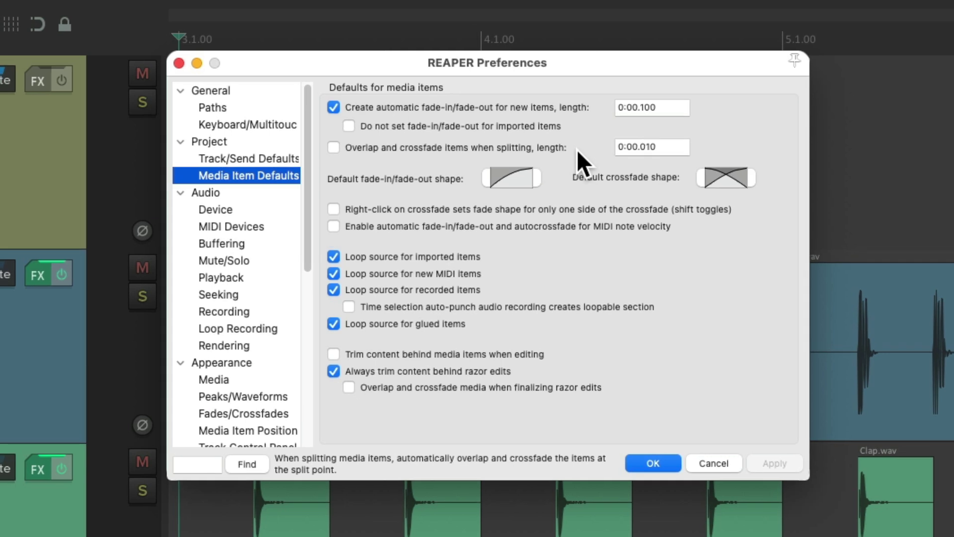
{"action": "left_click", "coordinate": [520, 179]}
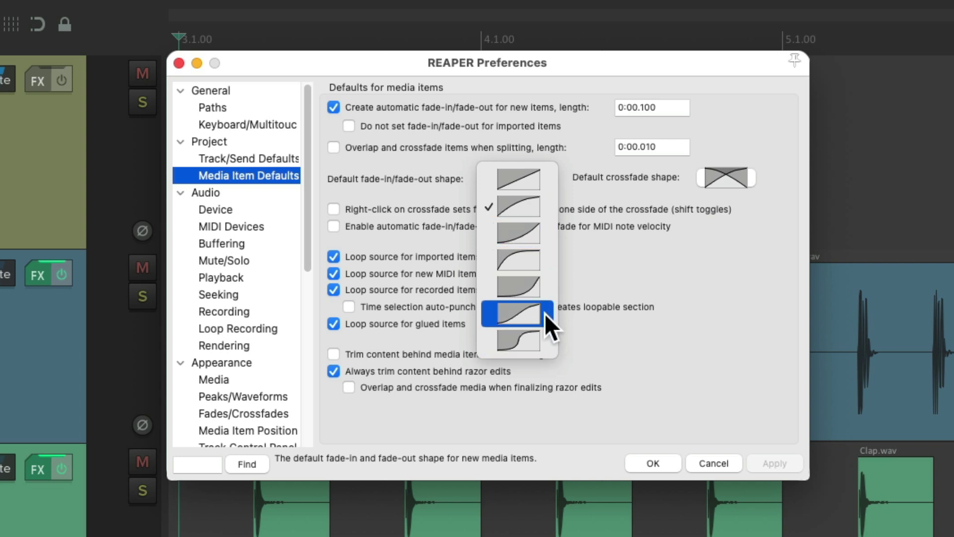
{"action": "left_click", "coordinate": [541, 176]}
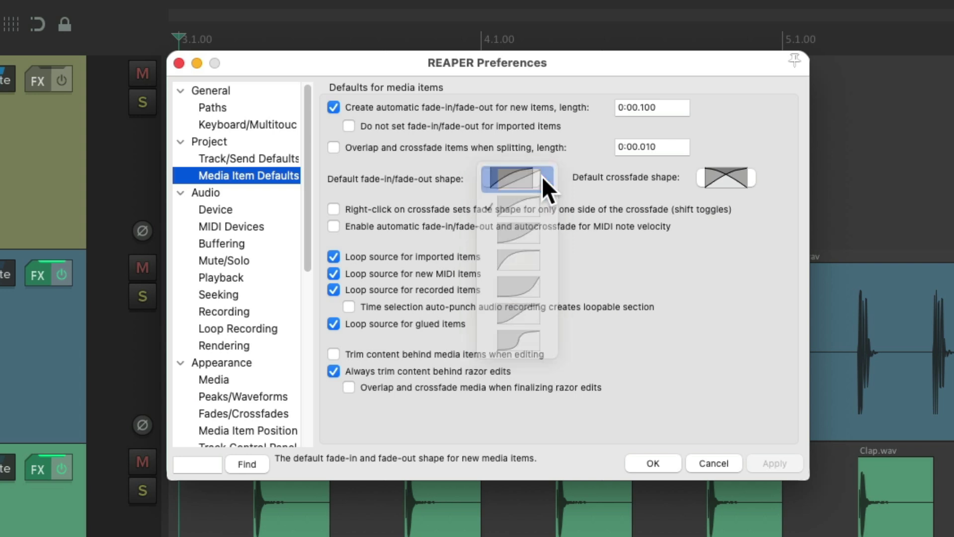
{"action": "key", "text": "Return"}
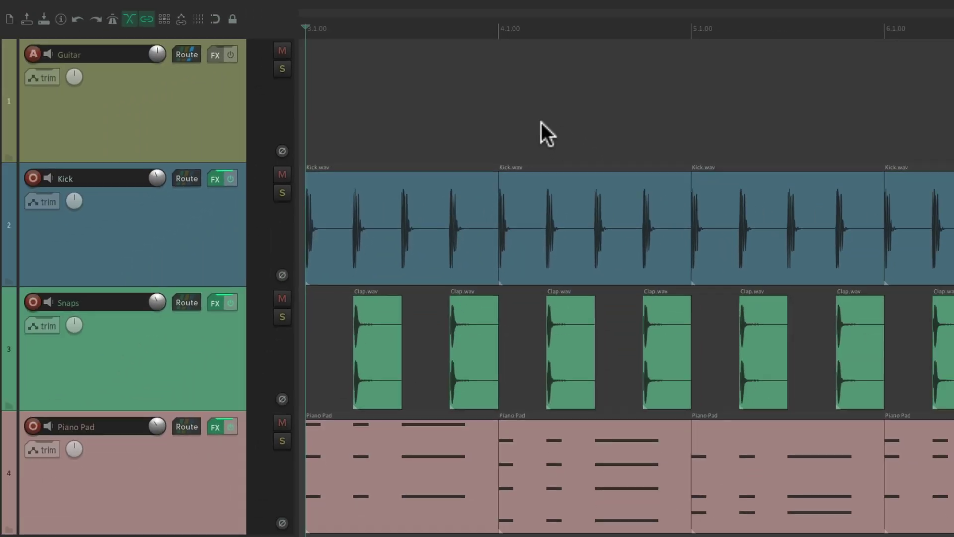
- Record a new take on the Guitar track starting shortly before measure 4
{"action": "left_click", "coordinate": [479, 106]}
{"action": "key", "text": "ctrl+r"}
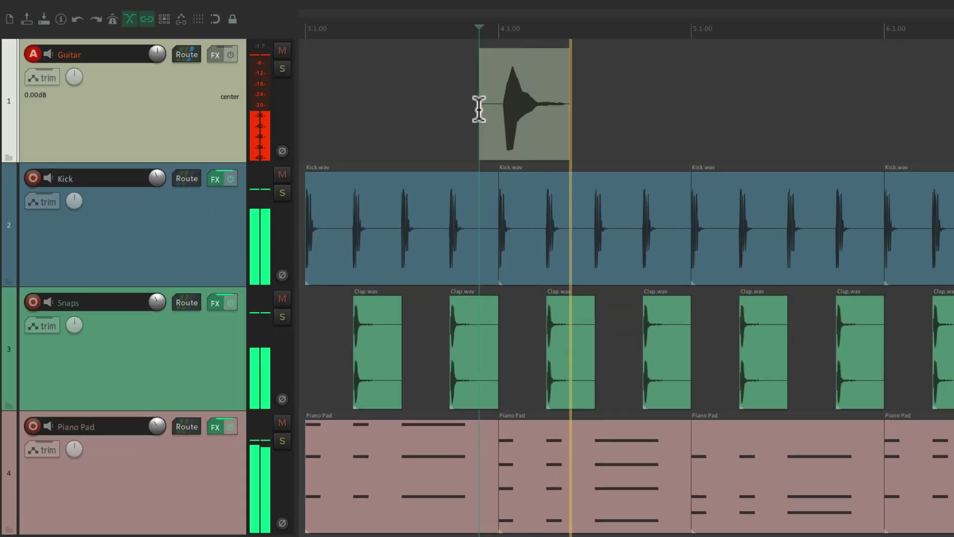
{"action": "key", "text": "space"}
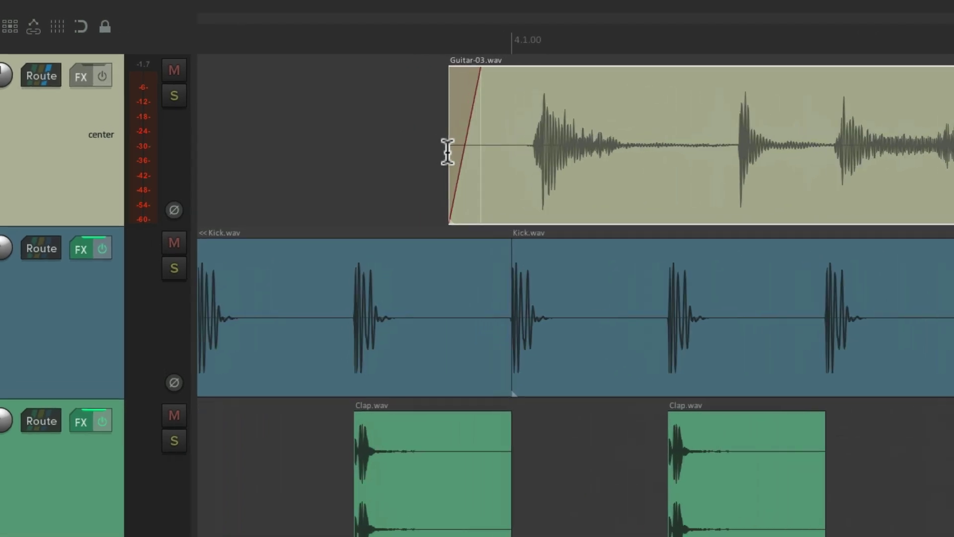
- Examine the shape of the automatic fades at the start and end of the Guitar-03.wav item
{"action": "scroll", "coordinate": [447, 151], "scroll_direction": "up", "scroll_amount": 6}
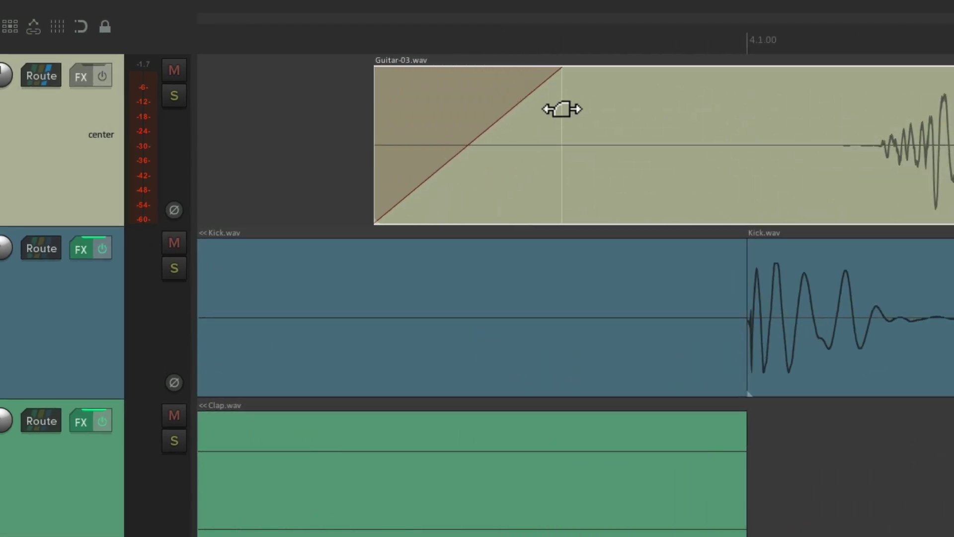
{"action": "right_click", "coordinate": [555, 79]}
{"action": "left_click", "coordinate": [556, 122]}
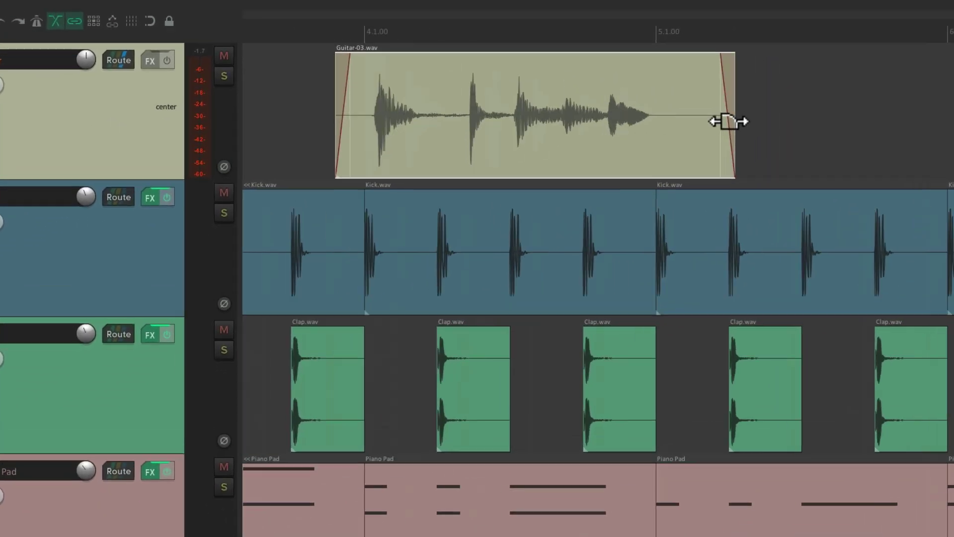
{"action": "scroll", "coordinate": [728, 122], "scroll_direction": "up", "scroll_amount": 6}
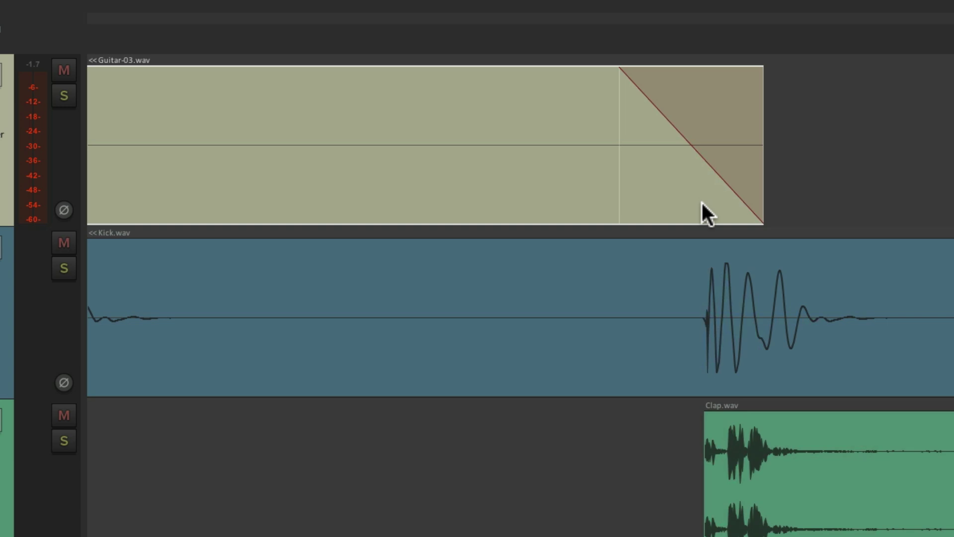
{"action": "scroll", "coordinate": [702, 202], "scroll_direction": "down", "scroll_amount": 6}
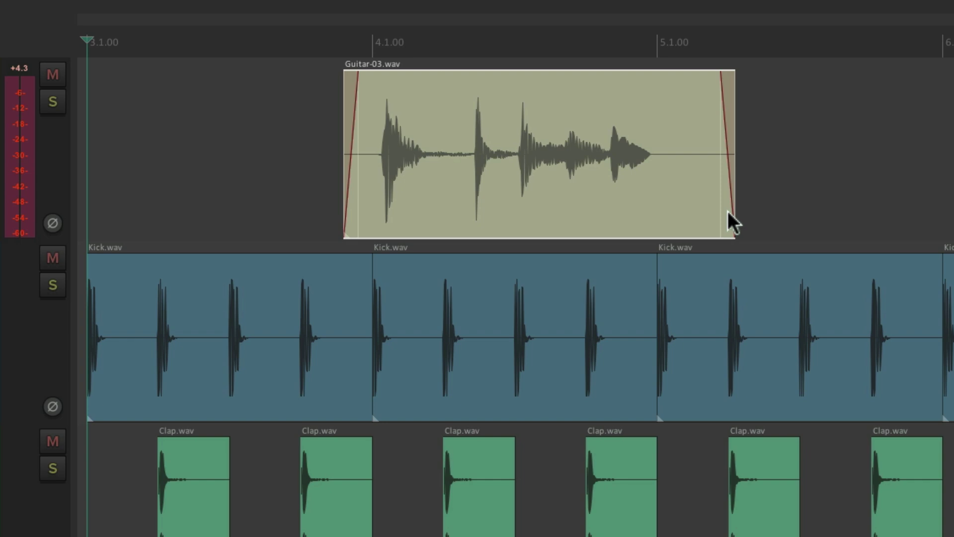
- Make a time selection over the middle of the Guitar-03.wav item and punch-record a new Guitar take inside it
{"action": "left_click", "coordinate": [464, 41]}
{"action": "left_click_drag", "start_coordinate": [492, 40], "coordinate": [607, 38]}
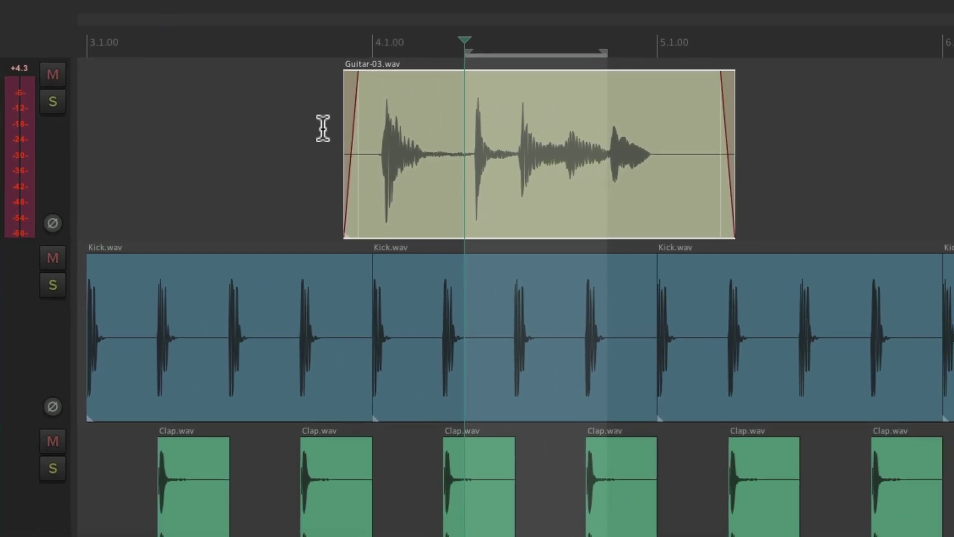
{"action": "left_click", "coordinate": [728, 136]}
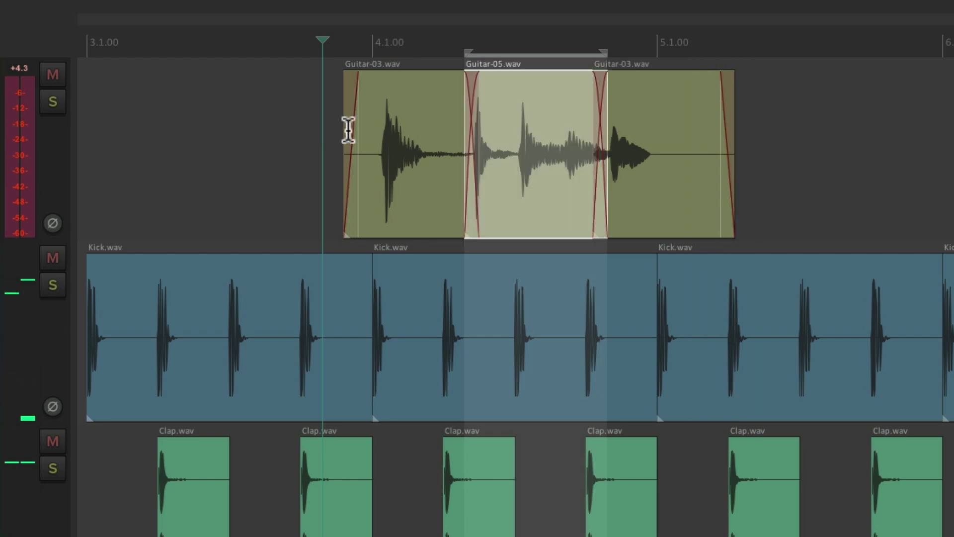
{"action": "scroll", "coordinate": [565, 240], "scroll_direction": "up", "scroll_amount": 4}
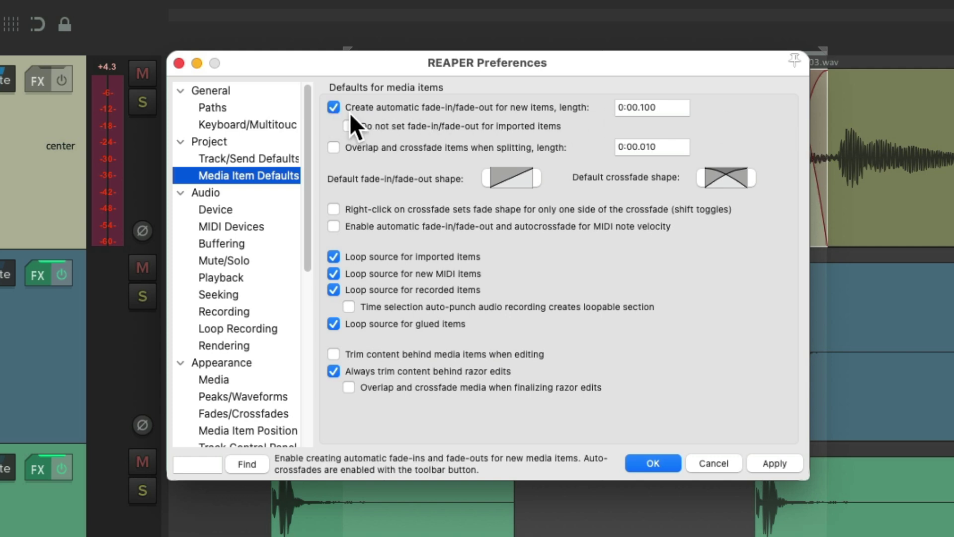
- Set the automatic fade-in/fade-out length for new media items to 0:00.010 in the preferences
{"action": "left_click", "coordinate": [672, 106]}
{"action": "key", "text": "BackSpace"}
{"action": "key", "text": "BackSpace"}
{"action": "key", "text": "BackSpace"}
{"action": "type", "text": "010"}
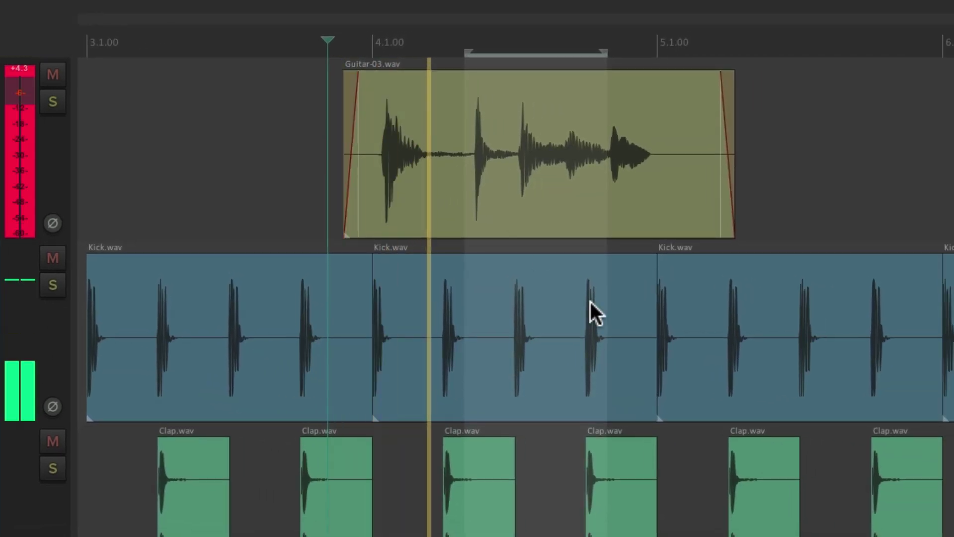
- Examine the short crossfades where the punched-in Guitar-08.wav item meets Guitar-03.wav
{"action": "scroll", "coordinate": [591, 303], "scroll_direction": "up", "scroll_amount": 5}
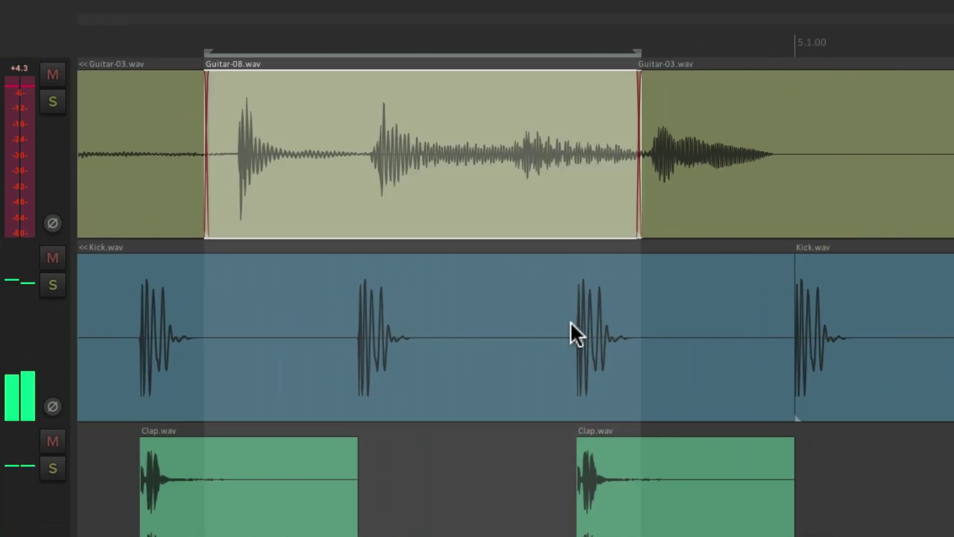
{"action": "scroll", "coordinate": [199, 324], "scroll_direction": "up", "scroll_amount": 4}
{"action": "scroll", "coordinate": [474, 324], "scroll_direction": "up", "scroll_amount": 4}
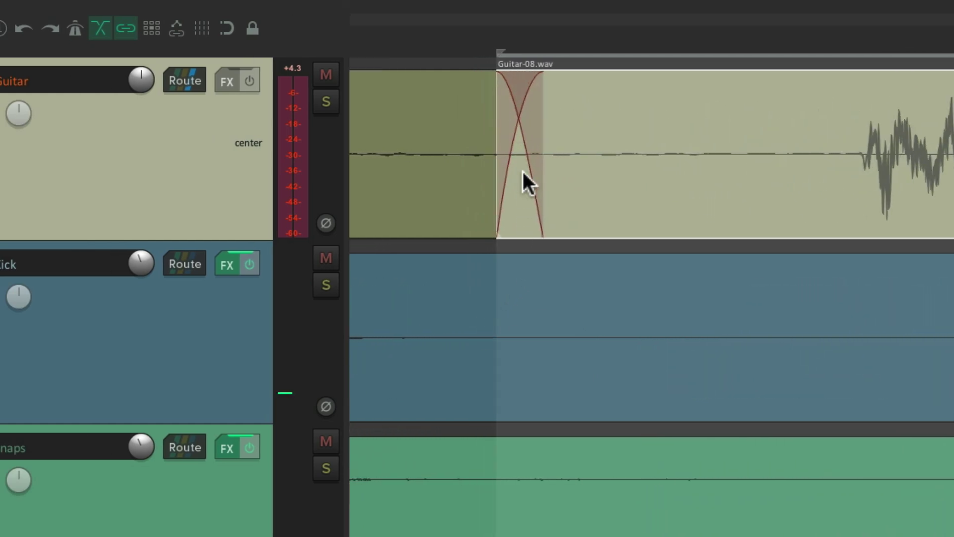
{"action": "scroll", "coordinate": [523, 197], "scroll_direction": "down", "scroll_amount": 8}
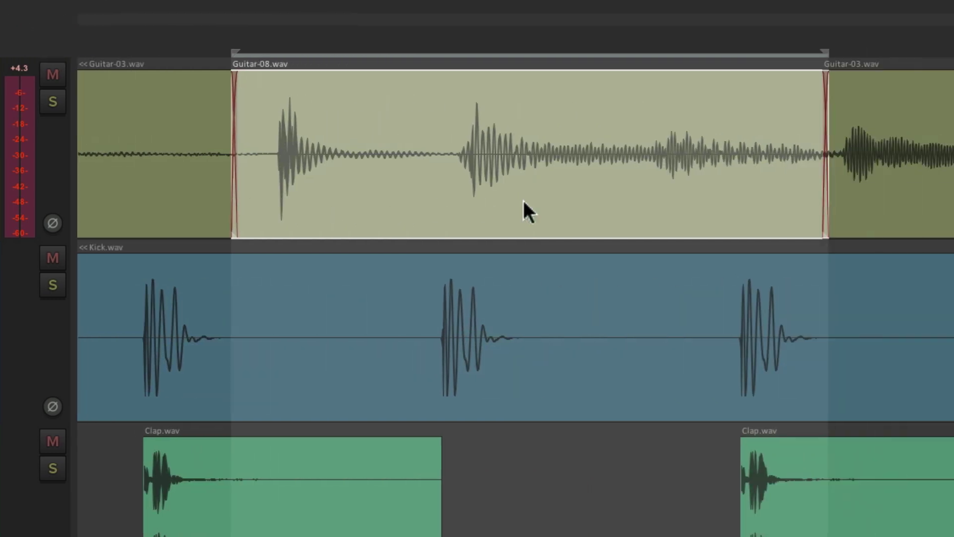
{"action": "scroll", "coordinate": [824, 228], "scroll_direction": "up", "scroll_amount": 8}
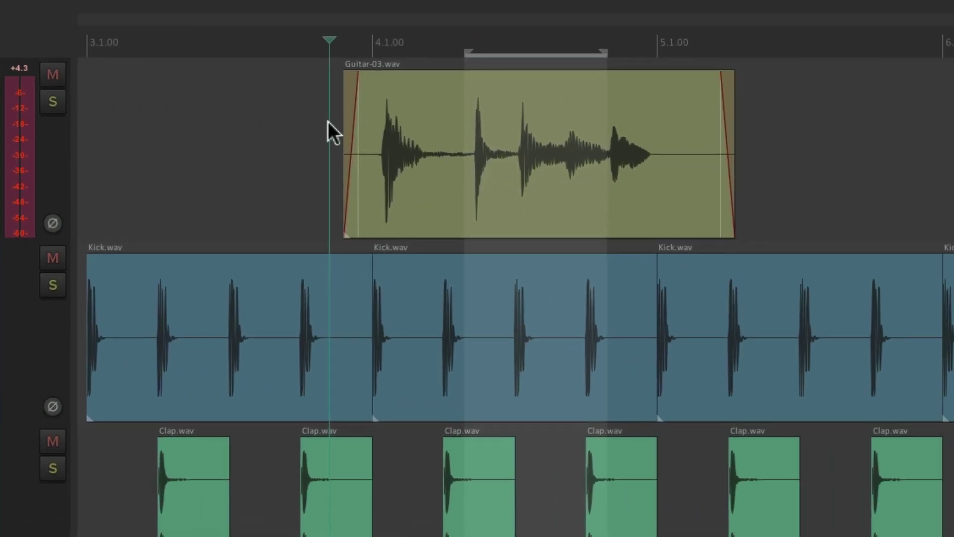
- Try another punch-in over the time selection in Guitar-03.wav and inspect the fades at its starting edge
{"action": "key", "text": "space"}
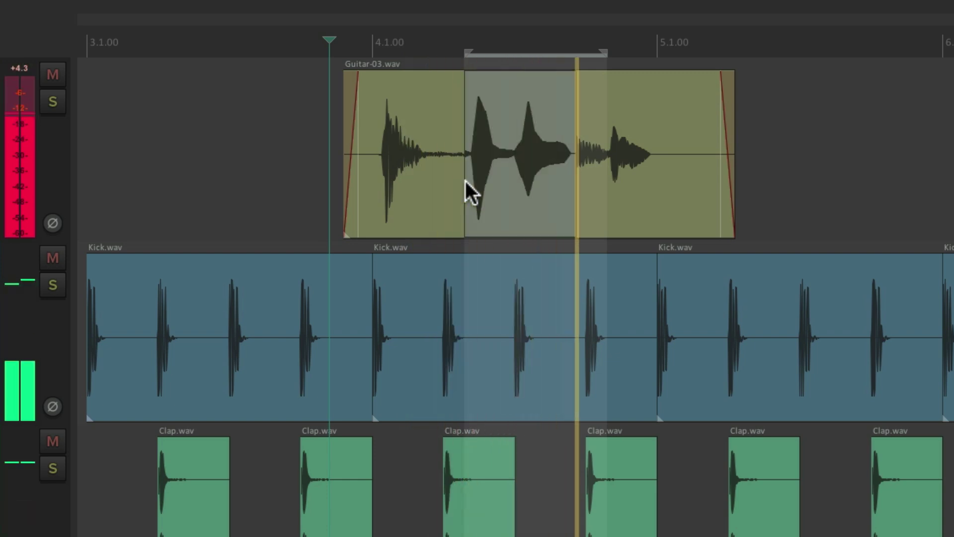
{"action": "scroll", "coordinate": [464, 180], "scroll_direction": "up", "scroll_amount": 6}
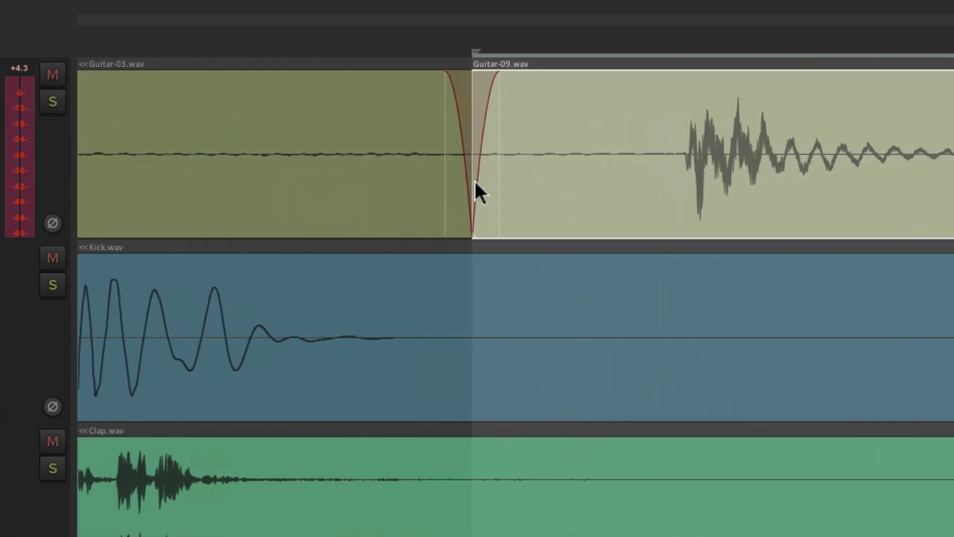
{"action": "scroll", "coordinate": [475, 181], "scroll_direction": "up", "scroll_amount": 6}
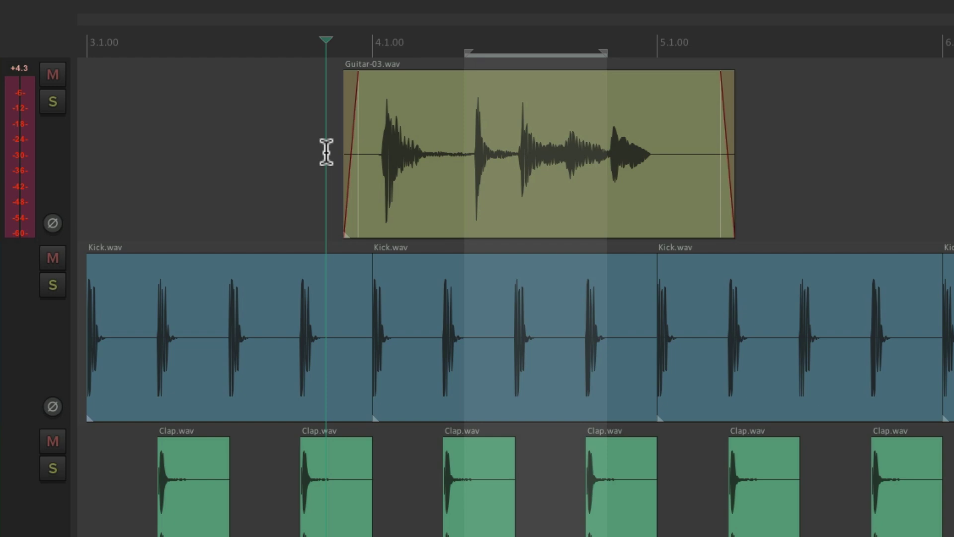
- Punch-record another Guitar take within the time selection, starting playback shortly before measure 4
{"action": "key", "text": "ctrl+r"}
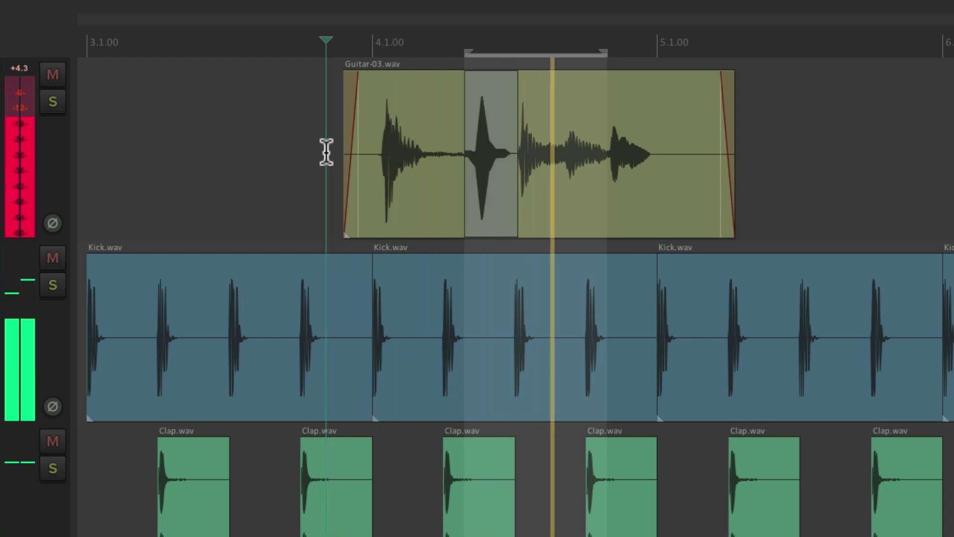
{"action": "key", "text": "space"}
- Shorten the crossfade at the start of the Guitar-10.wav item, and move the whole crossfade earlier
{"action": "scroll", "coordinate": [470, 214], "scroll_direction": "up", "scroll_amount": 10}
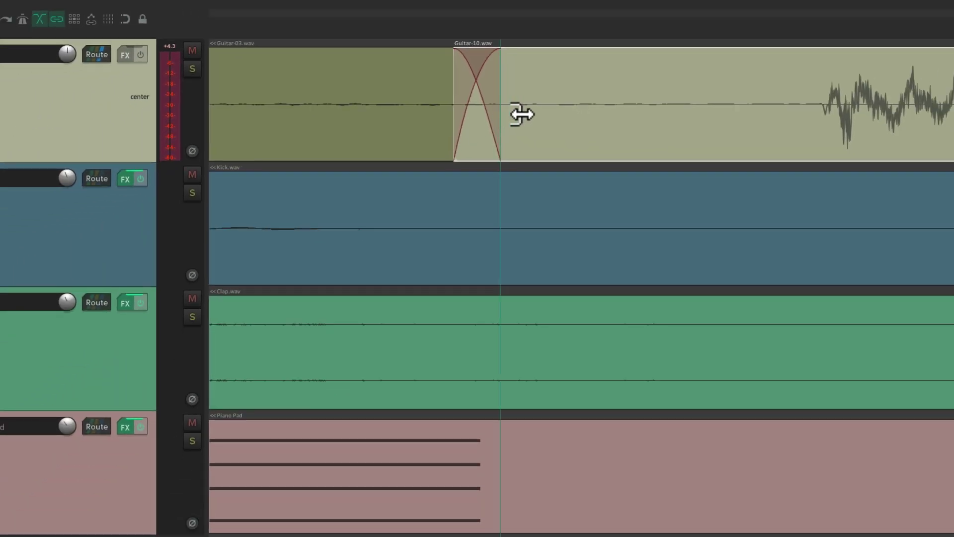
{"action": "left_click_drag", "start_coordinate": [522, 115], "coordinate": [472, 119]}
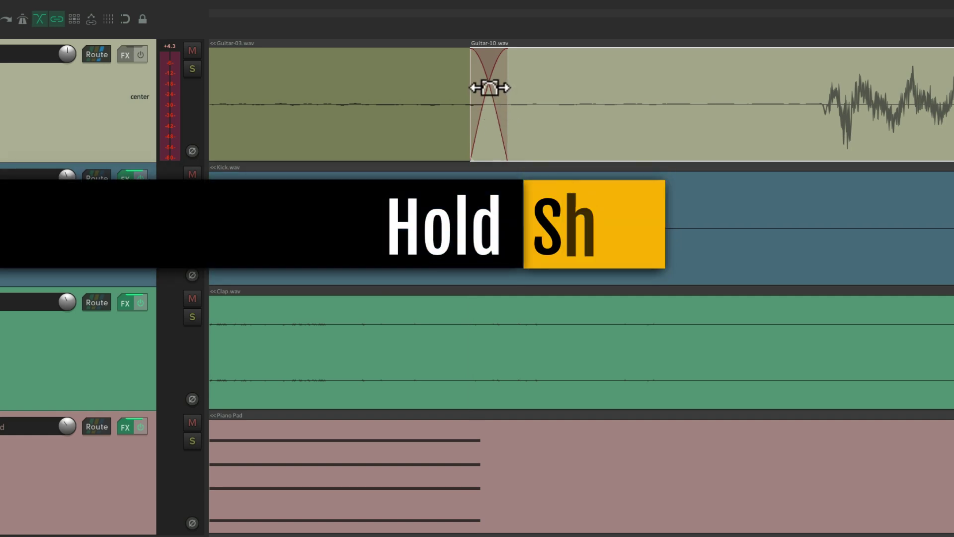
{"action": "left_click_drag", "start_coordinate": [489, 88], "coordinate": [465, 141]}
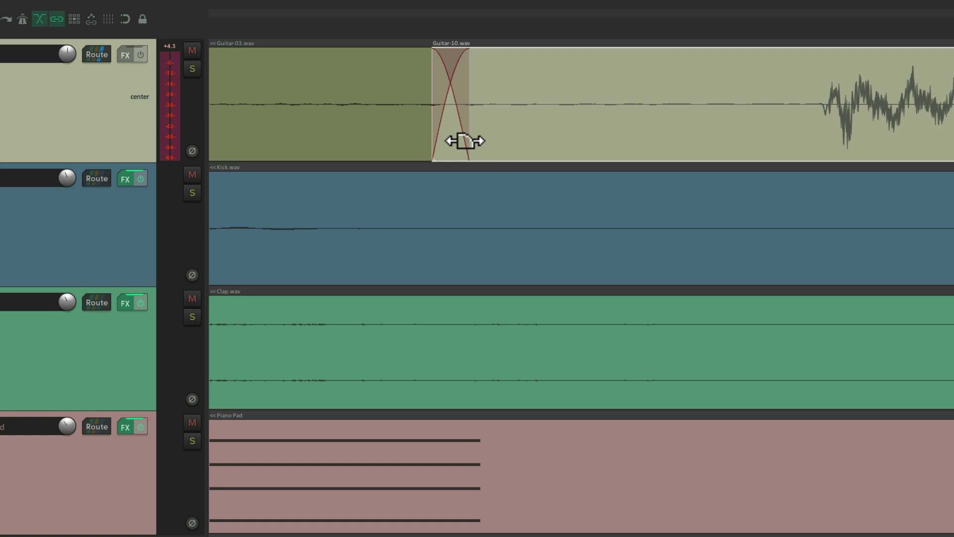
- Review the default fade-in/fade-out length and shape choices in the media item preferences
{"action": "key", "text": "super+comma"}
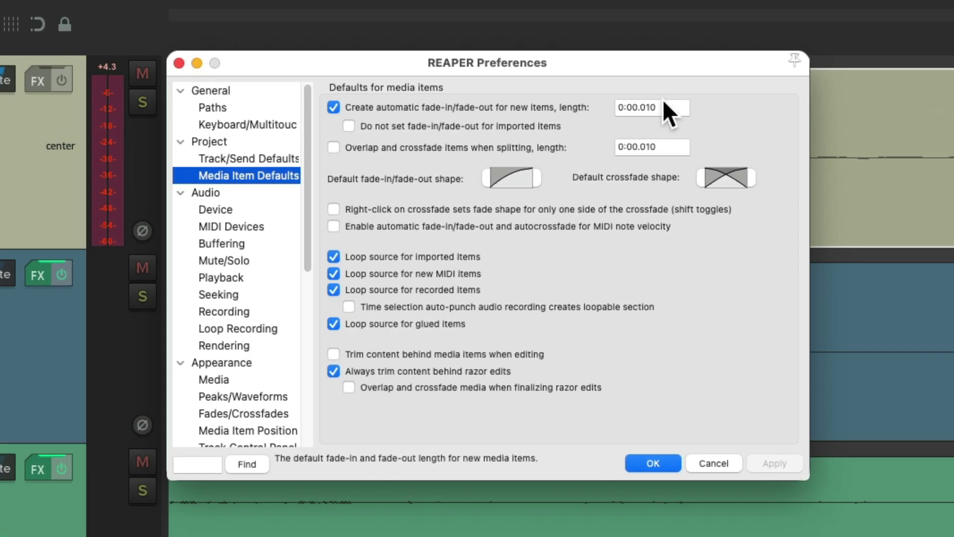
{"action": "left_click", "coordinate": [516, 177]}
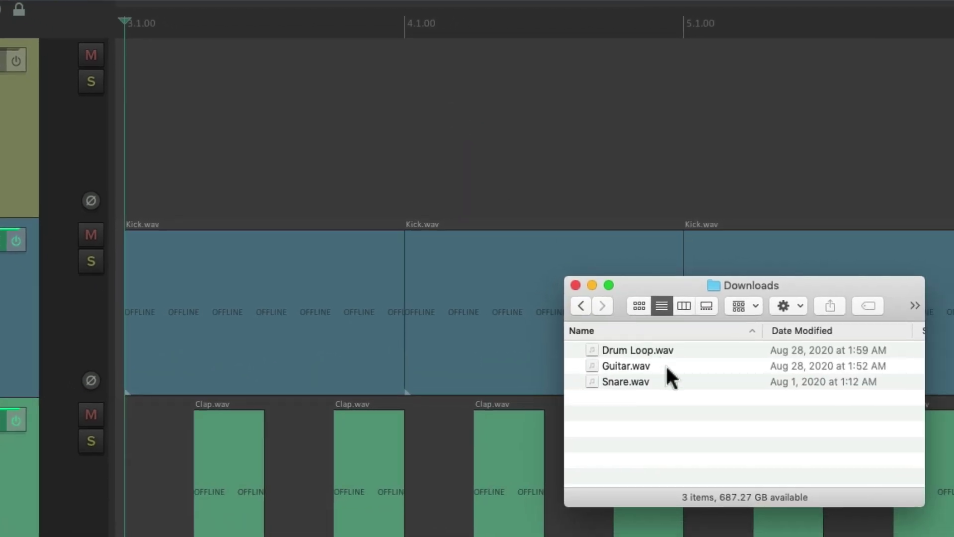
- Import Guitar.wav from the Downloads folder onto the Guitar track, between measures 3 and 4
{"action": "left_click", "coordinate": [666, 365]}
{"action": "left_click_drag", "start_coordinate": [666, 366], "coordinate": [310, 171]}
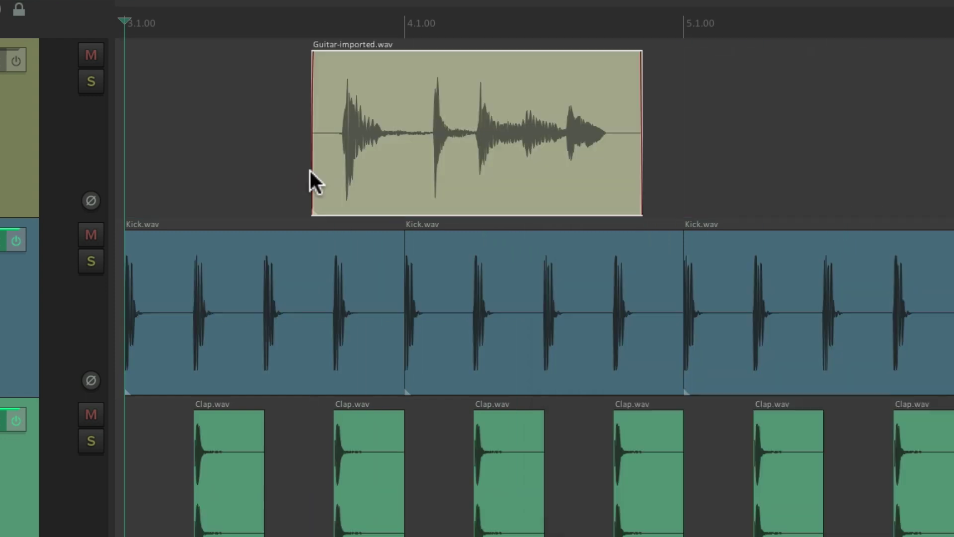
- Examine the automatic fade-in and fade-out at both ends of the Guitar-imported.wav item
{"action": "scroll", "coordinate": [309, 171], "scroll_direction": "up", "scroll_amount": 10}
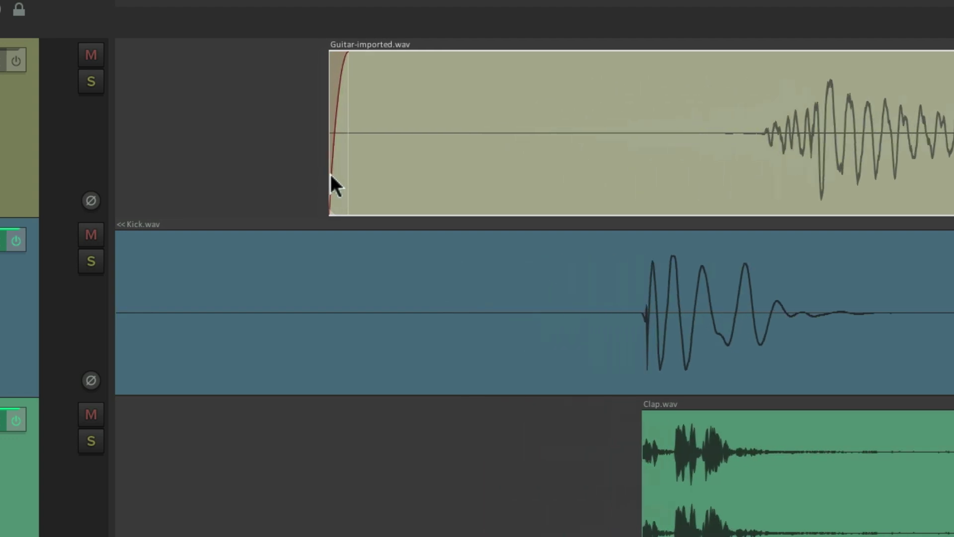
{"action": "scroll", "coordinate": [364, 176], "scroll_direction": "up", "scroll_amount": 4}
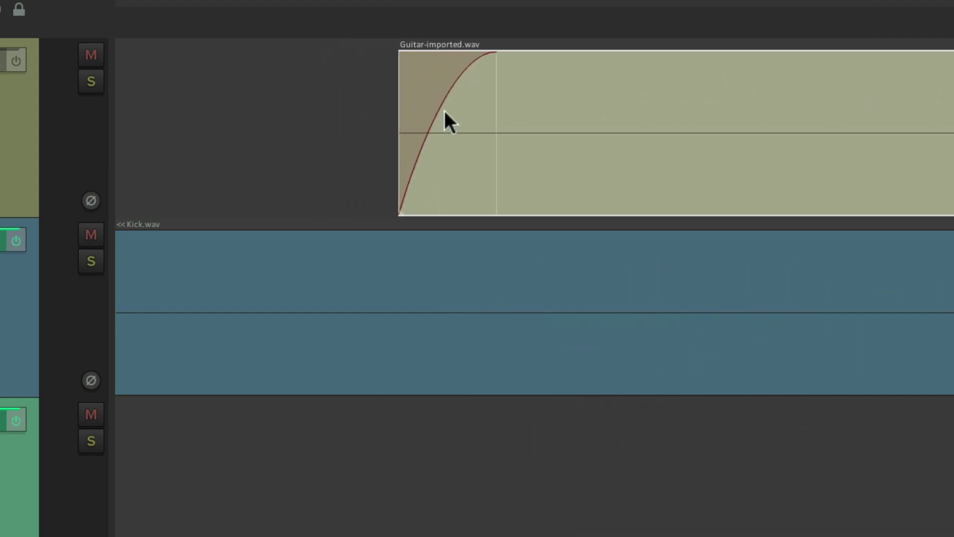
{"action": "scroll", "coordinate": [444, 110], "scroll_direction": "down", "scroll_amount": 10}
{"action": "scroll", "coordinate": [630, 151], "scroll_direction": "up", "scroll_amount": 12}
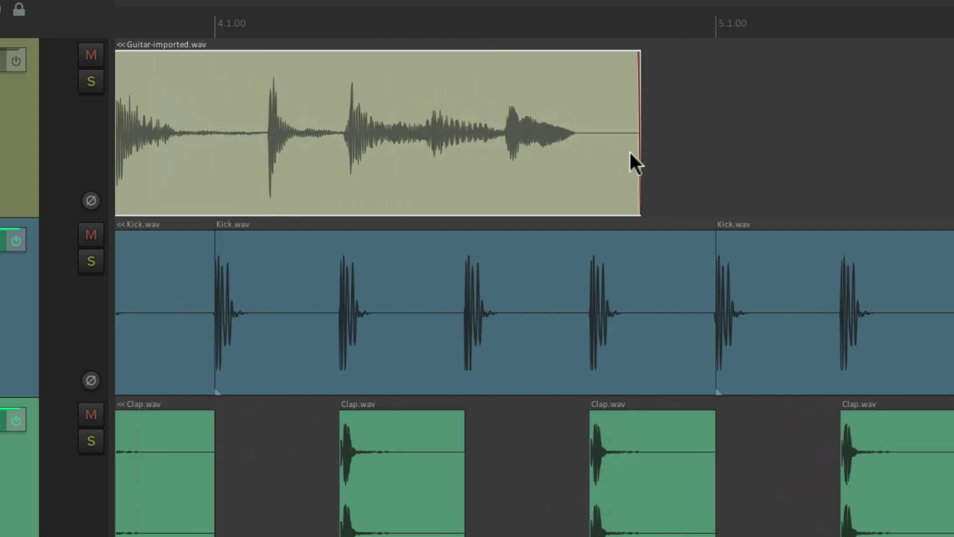
{"action": "scroll", "coordinate": [630, 151], "scroll_direction": "up", "scroll_amount": 6}
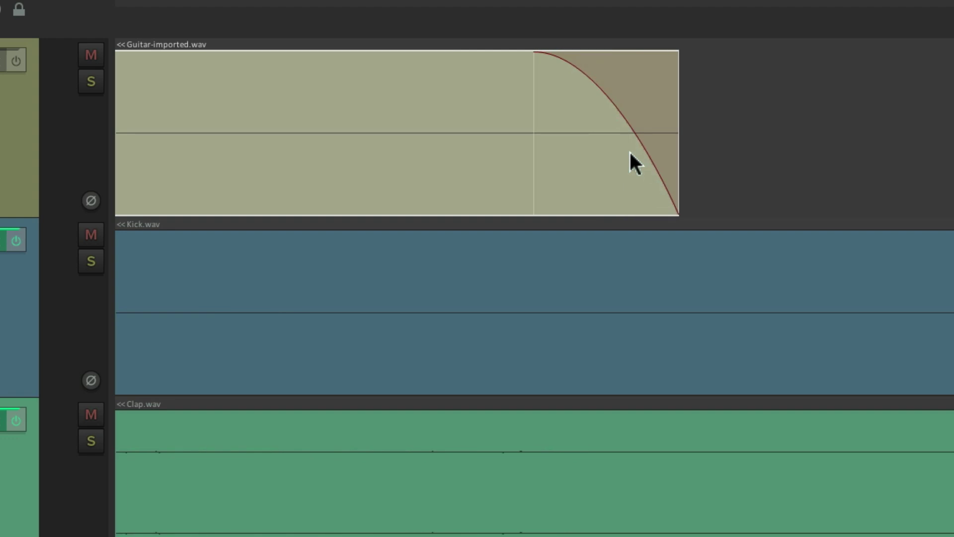
{"action": "scroll", "coordinate": [628, 174], "scroll_direction": "down", "scroll_amount": 12}
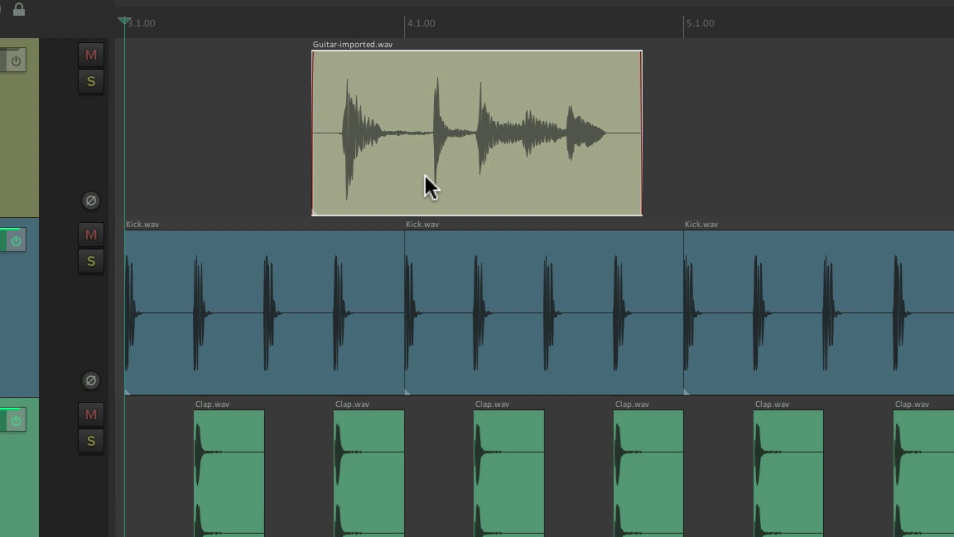
- Replace the imported guitar item with Drum Loop.wav from the Downloads folder, between measures 3 and 4, and remove its automatic fade-in
{"action": "key", "text": "Delete"}
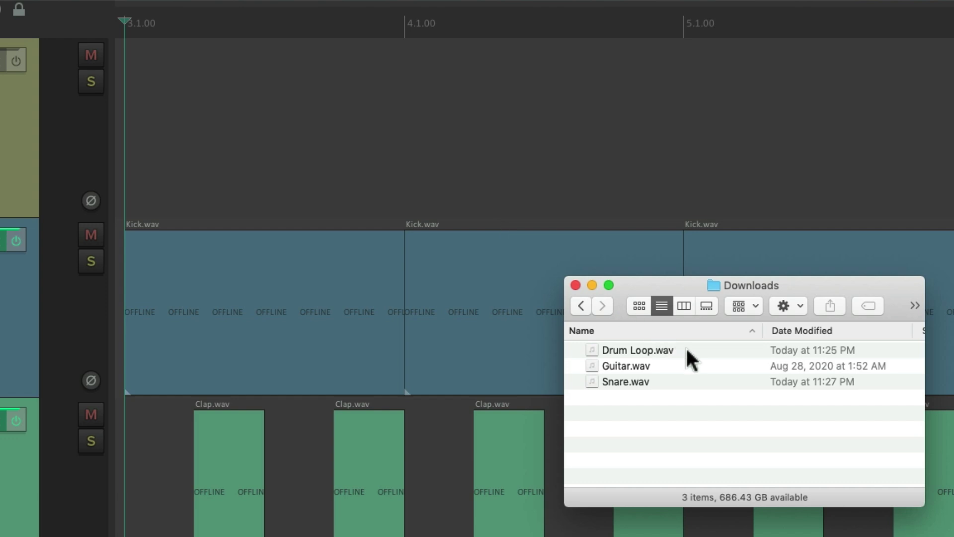
{"action": "left_click", "coordinate": [686, 348]}
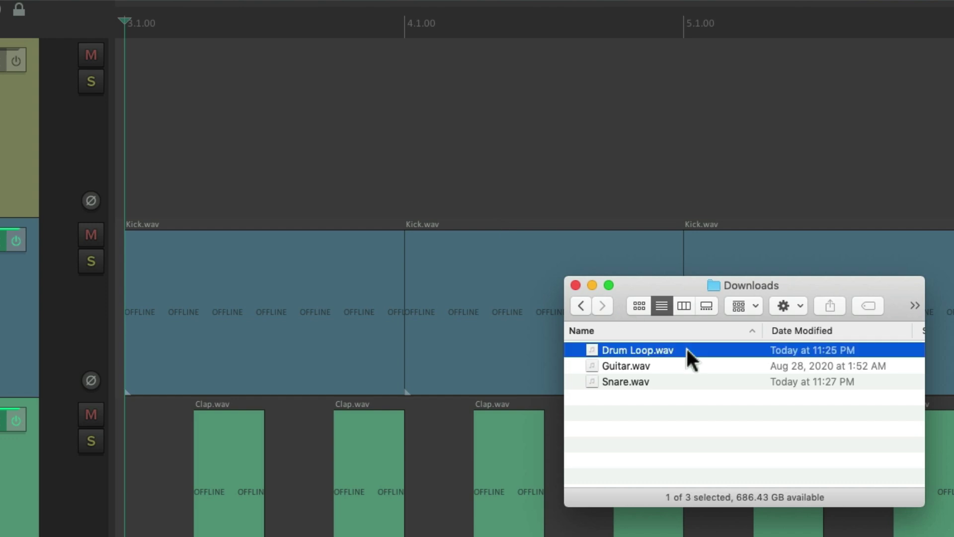
{"action": "left_click_drag", "start_coordinate": [687, 348], "coordinate": [308, 125]}
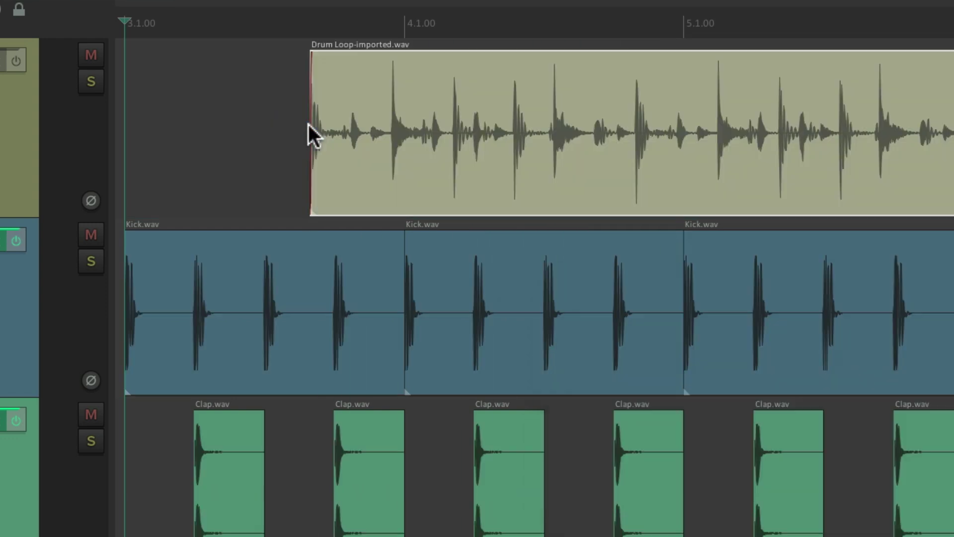
{"action": "scroll", "coordinate": [308, 125], "scroll_direction": "up", "scroll_amount": 15}
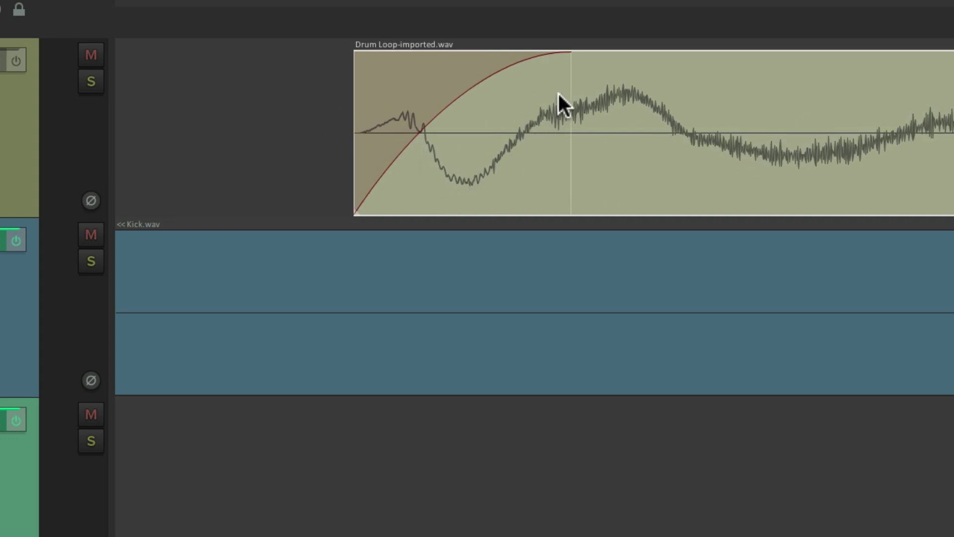
{"action": "left_click_drag", "start_coordinate": [571, 77], "coordinate": [346, 107]}
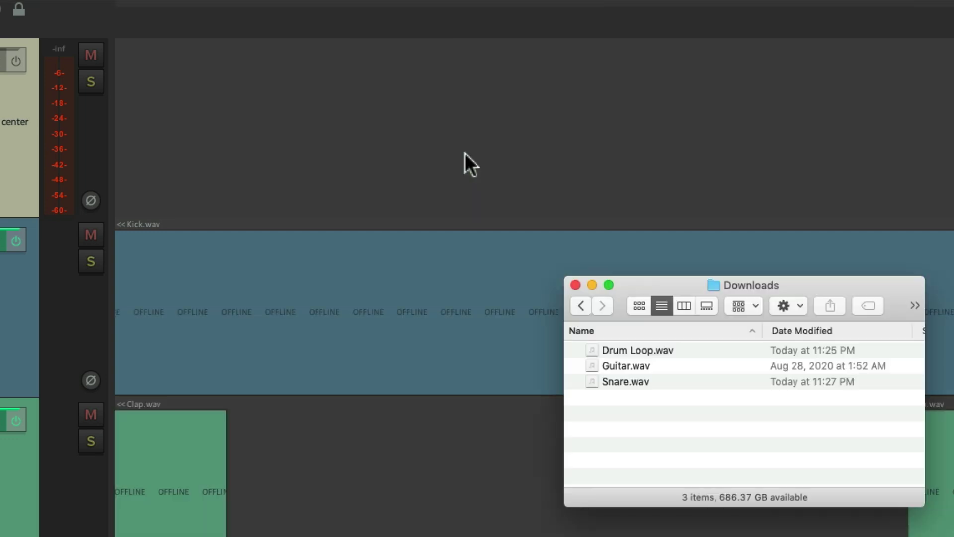
- Import Snare.wav from the Downloads folder onto the empty Guitar track, and inspect the fade-in at its start
{"action": "left_click", "coordinate": [677, 382]}
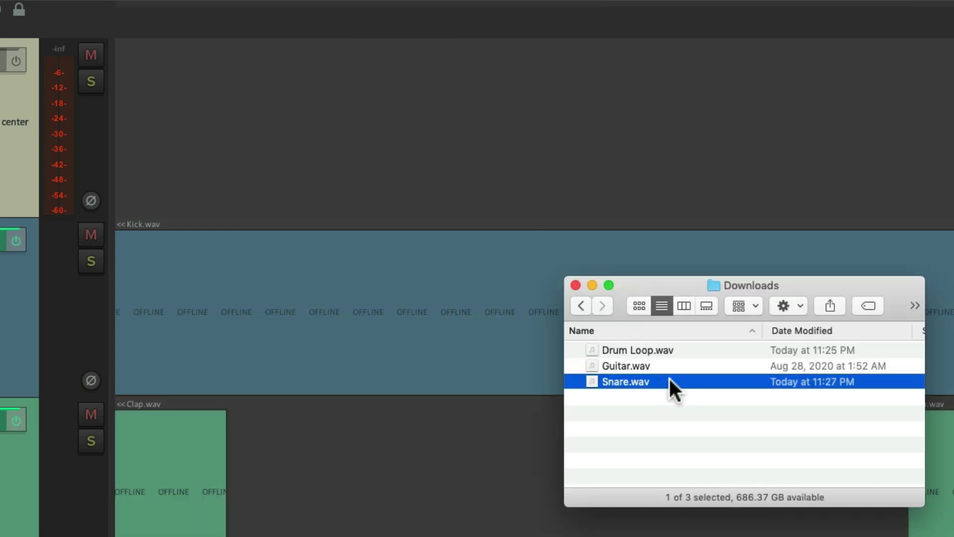
{"action": "left_click_drag", "start_coordinate": [667, 377], "coordinate": [356, 154]}
{"action": "scroll", "coordinate": [360, 173], "scroll_direction": "up", "scroll_amount": 5}
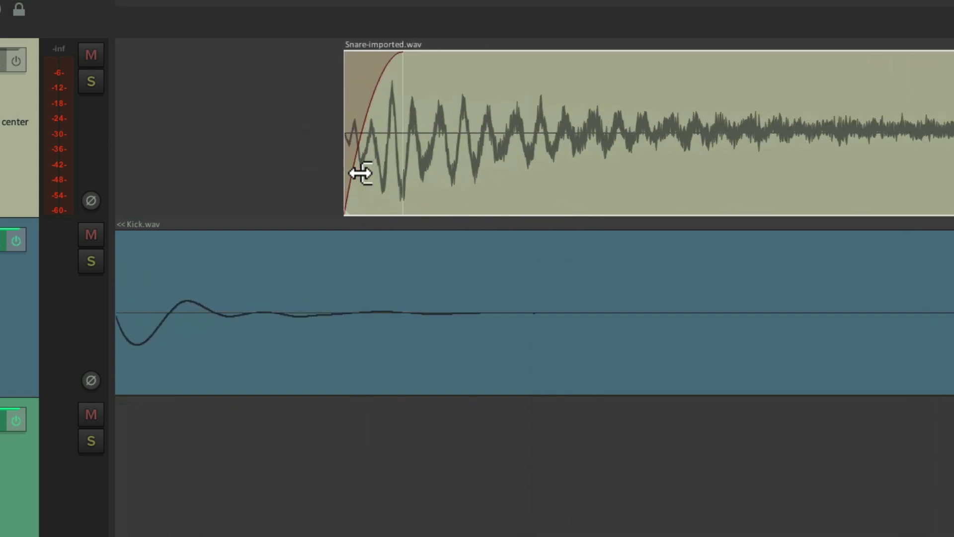
{"action": "scroll", "coordinate": [359, 173], "scroll_direction": "up", "scroll_amount": 4}
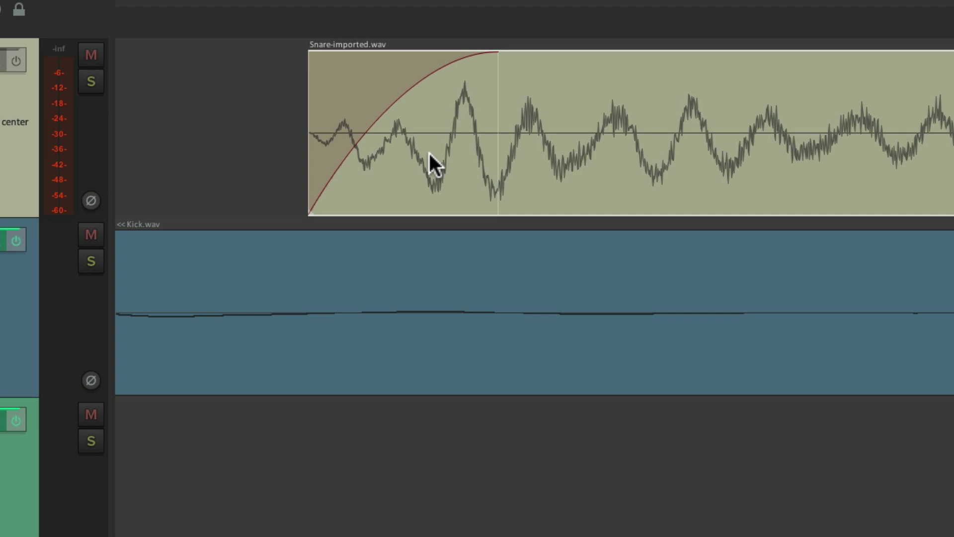
- Remove the automatic fade-in from the start of the Snare-imported.wav item, and undo that change
{"action": "left_click_drag", "start_coordinate": [495, 83], "coordinate": [308, 96]}
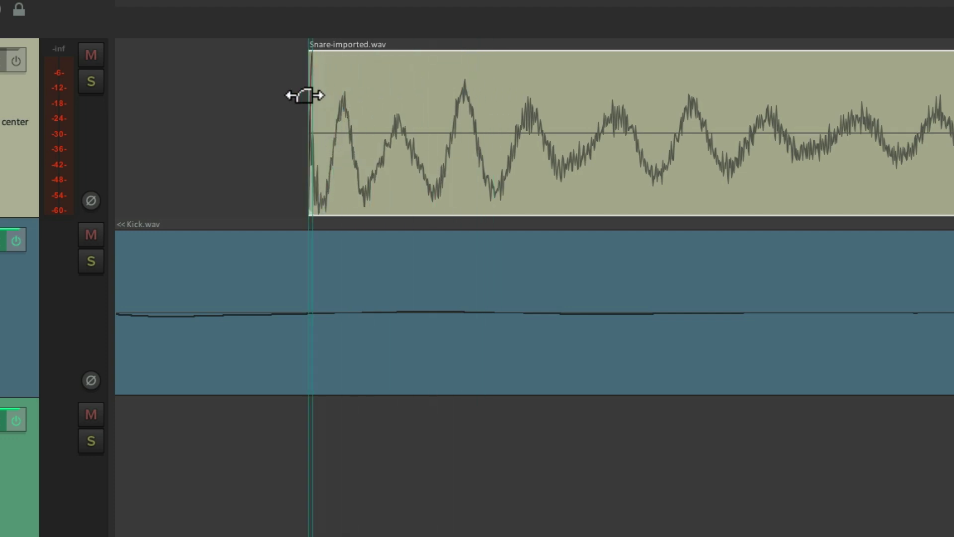
{"action": "key", "text": "ctrl+z"}
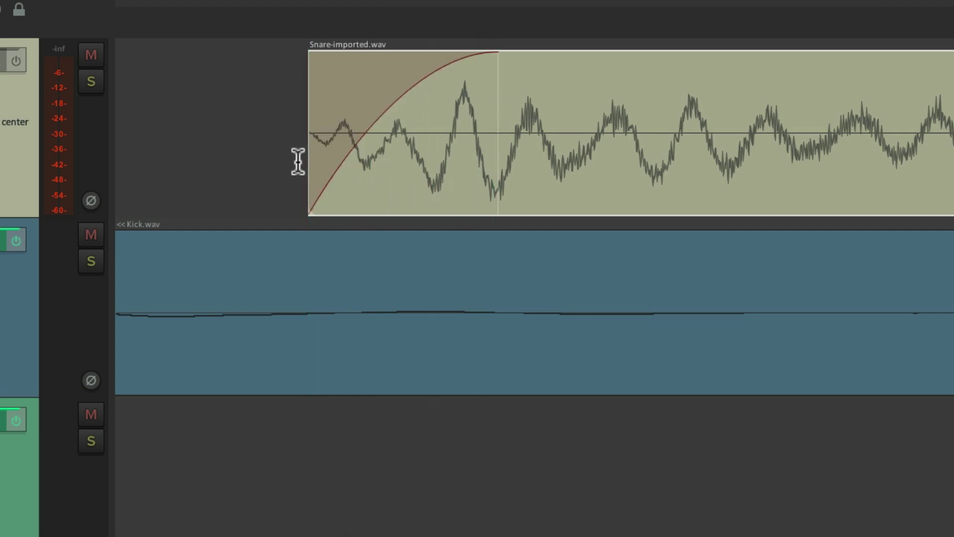
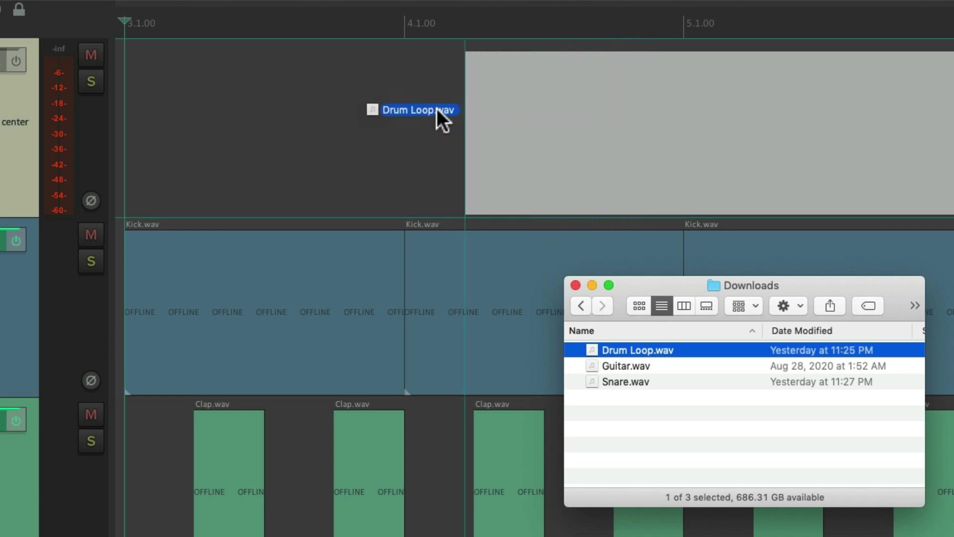
- Examine the start and end of the Drum Loop-imported.wav item for automatic fades
{"action": "scroll", "coordinate": [328, 118], "scroll_direction": "up", "scroll_amount": 10}
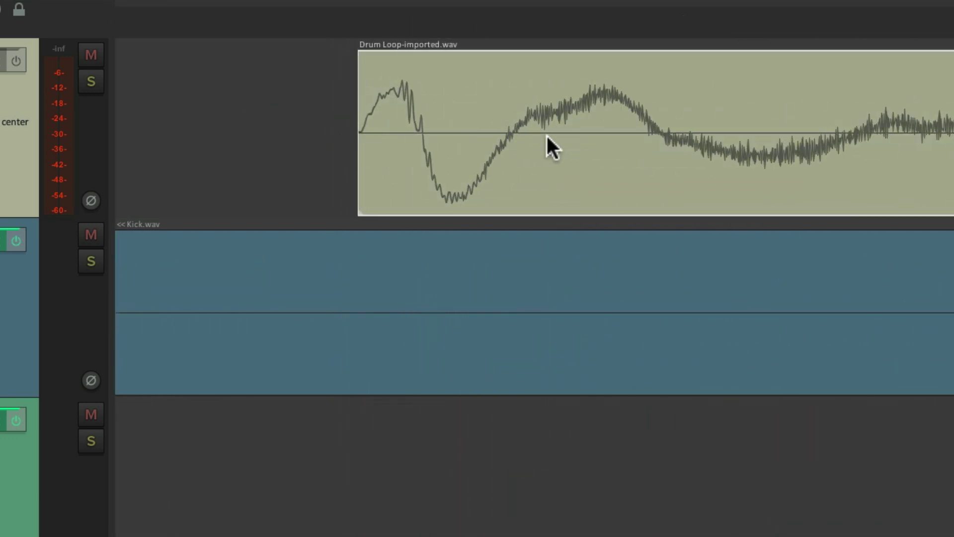
{"action": "scroll", "coordinate": [545, 133], "scroll_direction": "down", "scroll_amount": 10}
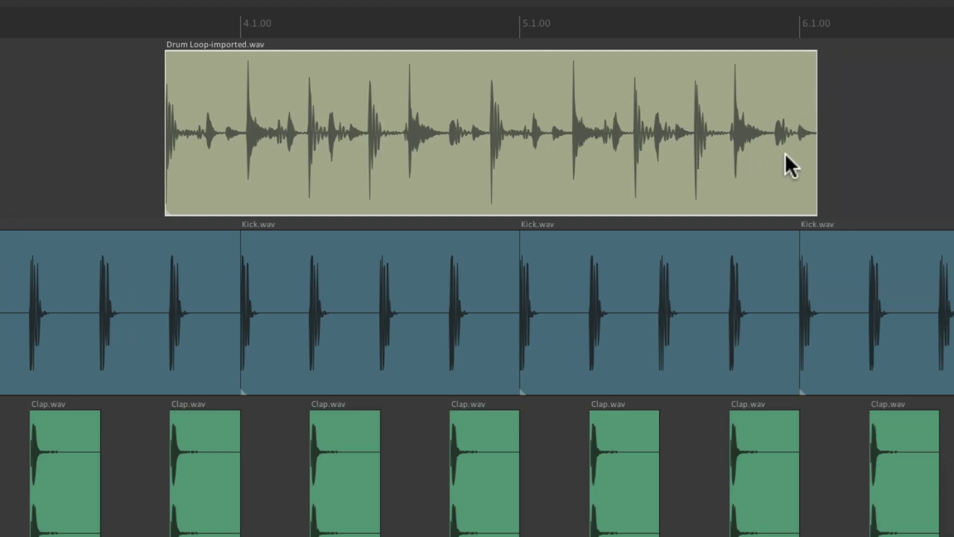
{"action": "scroll", "coordinate": [808, 156], "scroll_direction": "up", "scroll_amount": 15}
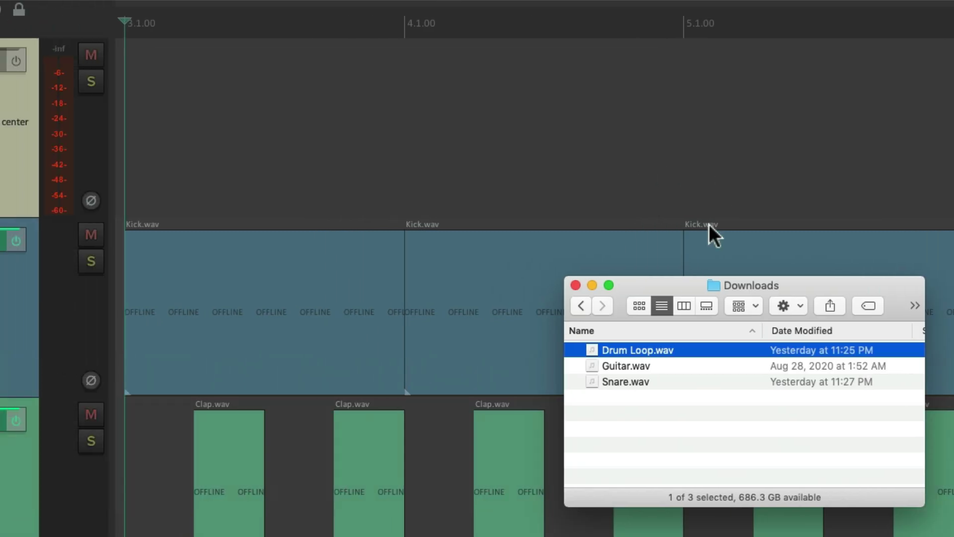
- Import Snare.wav onto the Guitar track shortly after the start of measure 4, inspect its start, and open the preferences
{"action": "left_click_drag", "start_coordinate": [658, 377], "coordinate": [481, 127]}
{"action": "scroll", "coordinate": [481, 127], "scroll_direction": "up", "scroll_amount": 10}
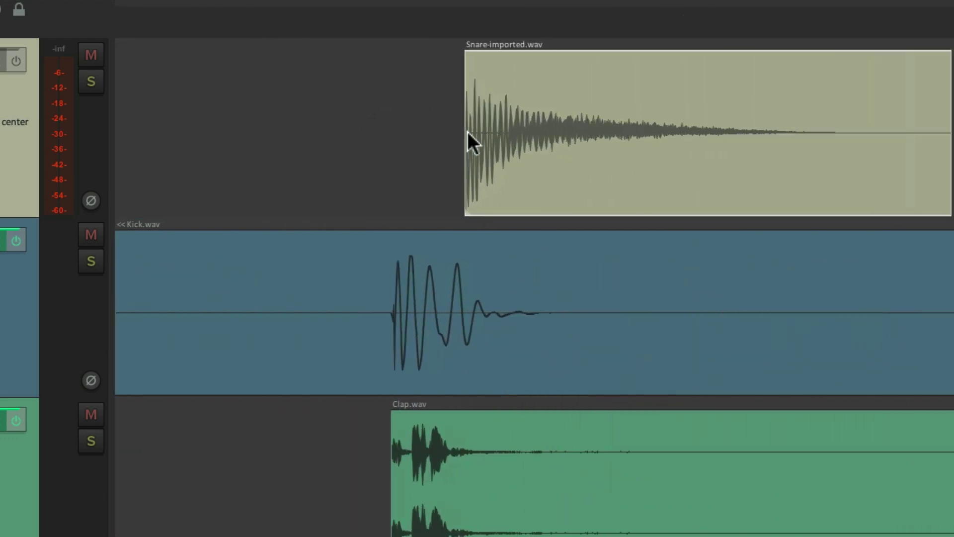
{"action": "scroll", "coordinate": [432, 143], "scroll_direction": "up", "scroll_amount": 5}
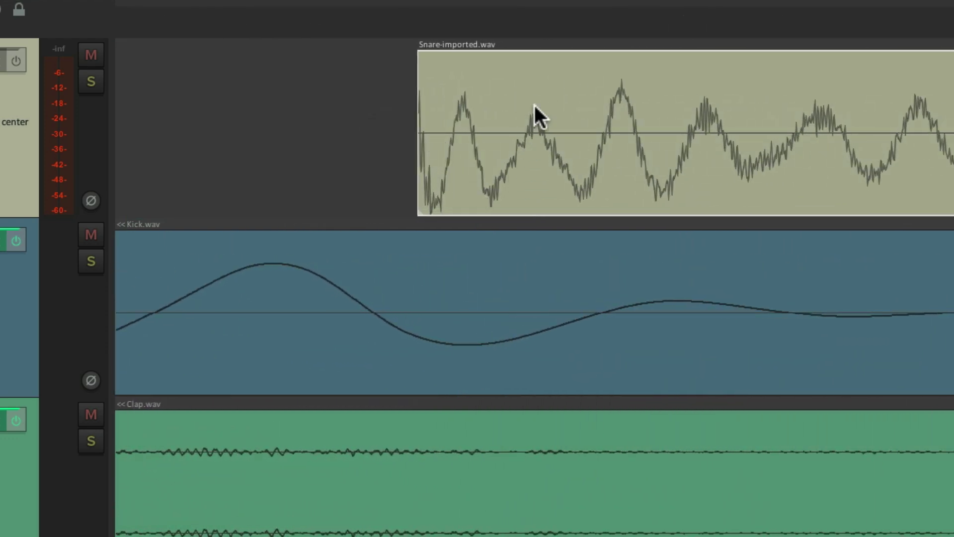
{"action": "key", "text": "super+comma"}
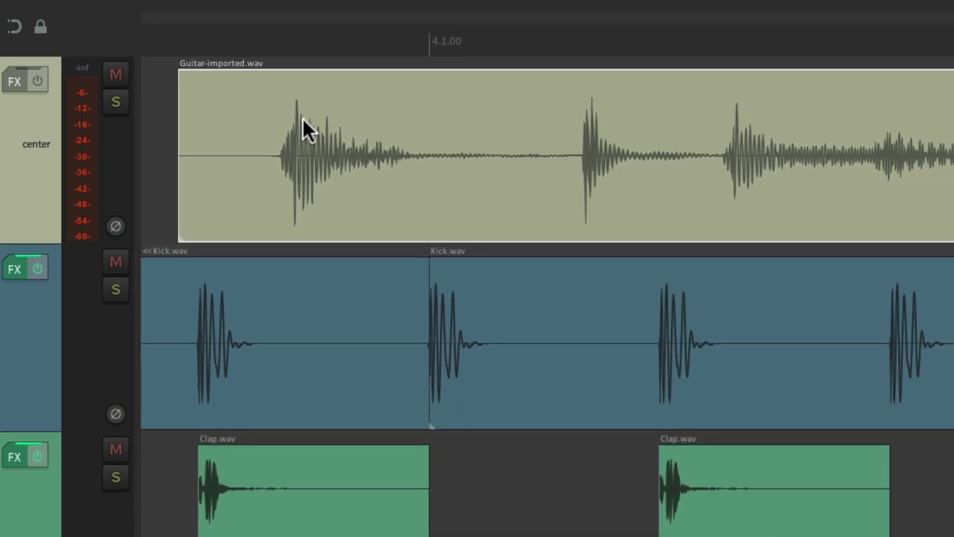
- Split the Guitar-imported.wav item in the quiet gap before its second note, and inspect the fades at the split
{"action": "left_click", "coordinate": [483, 202]}
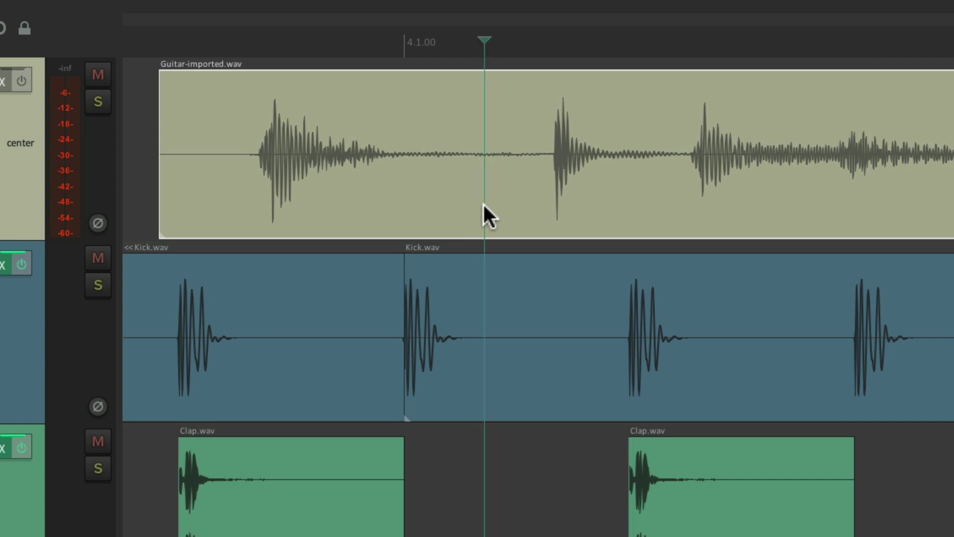
{"action": "key", "text": "s"}
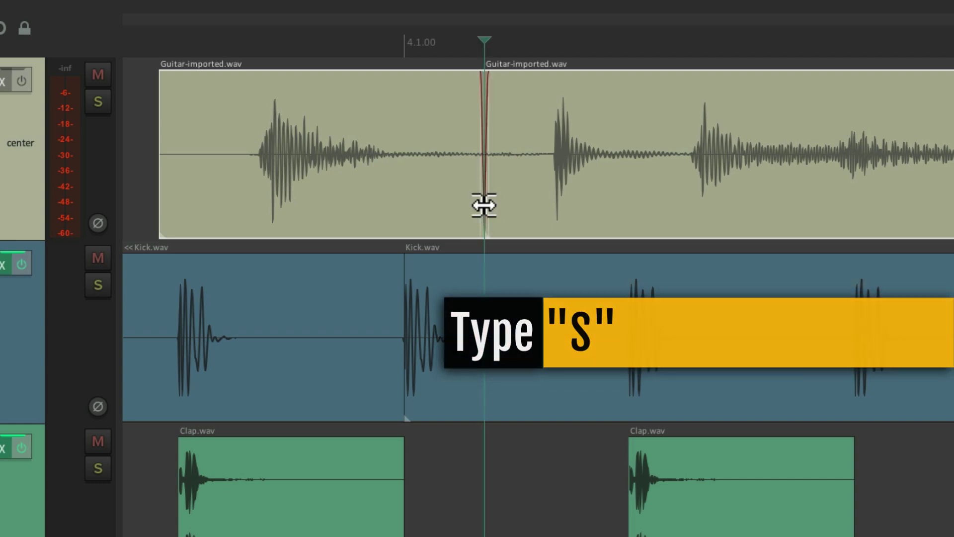
{"action": "scroll", "coordinate": [483, 203], "scroll_direction": "up", "scroll_amount": 8}
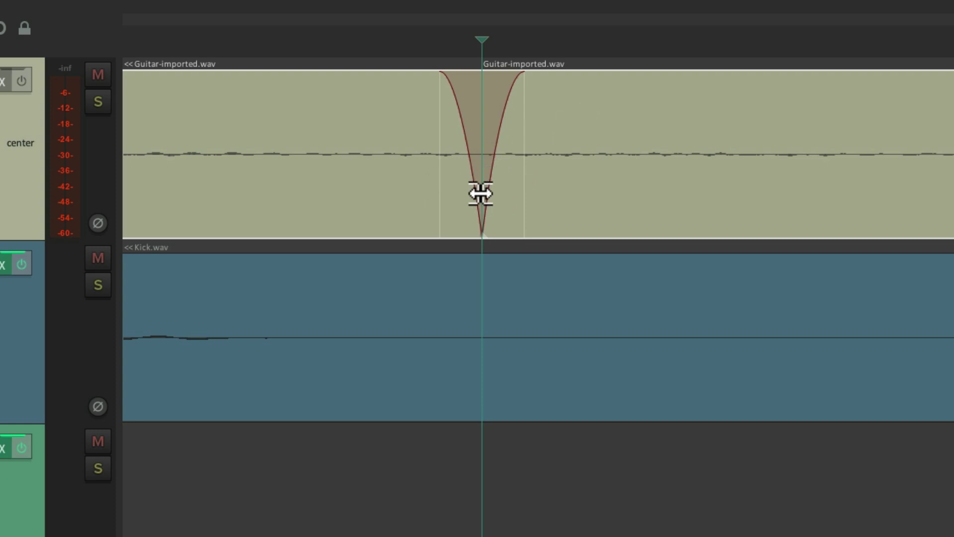
- Disable automatic fade-in/fade-out for new items, and split the unsplit Guitar-imported.wav item at the edit cursor
{"action": "key", "text": "super+comma"}
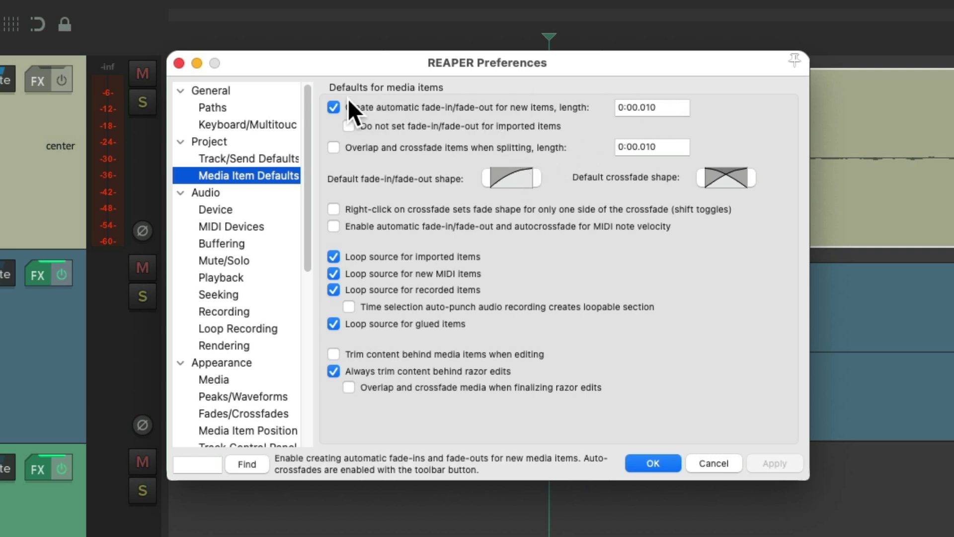
{"action": "left_click", "coordinate": [333, 107]}
{"action": "key", "text": "Return"}
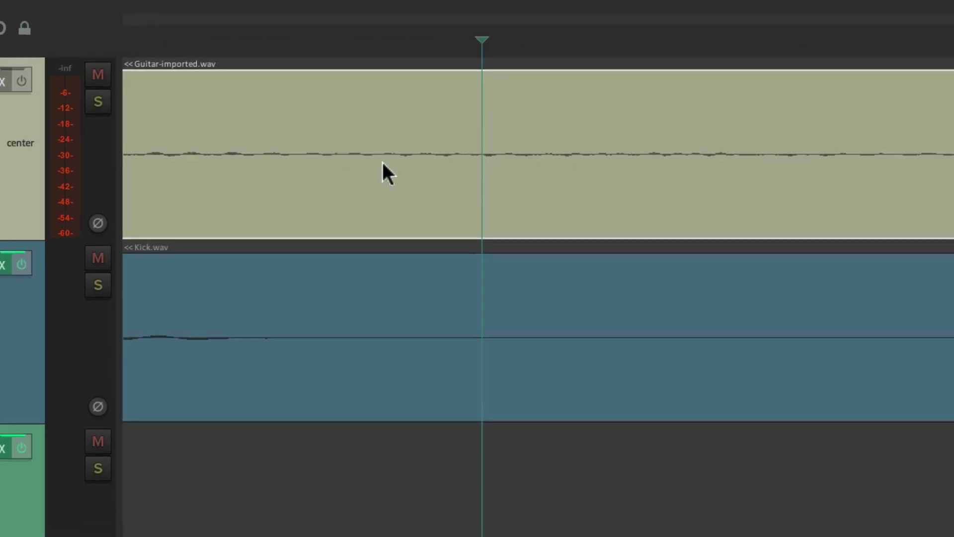
{"action": "key", "text": "s"}
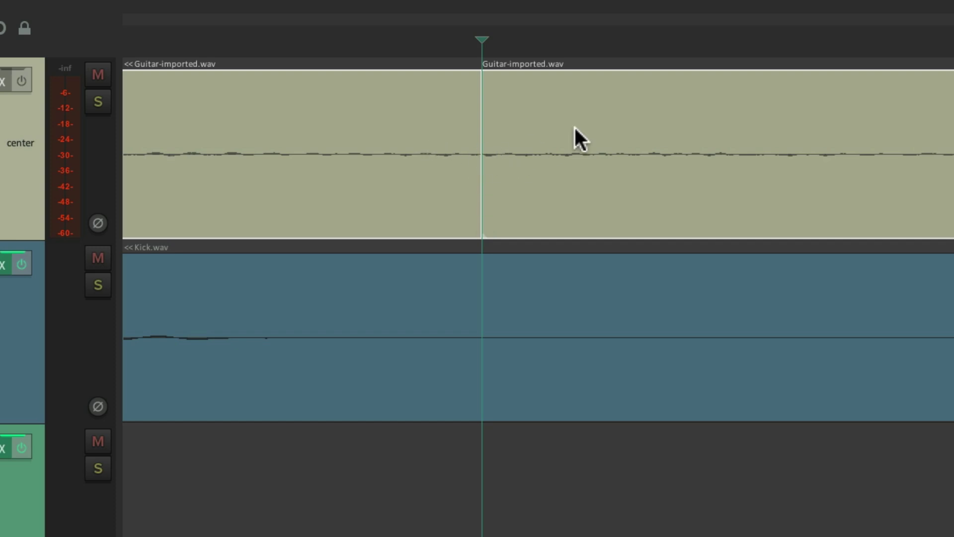
- Enable automatic fades for new items and overlap-and-crossfade when splitting, using the second shape in the list as the default crossfade shape
{"action": "key", "text": "super+comma"}
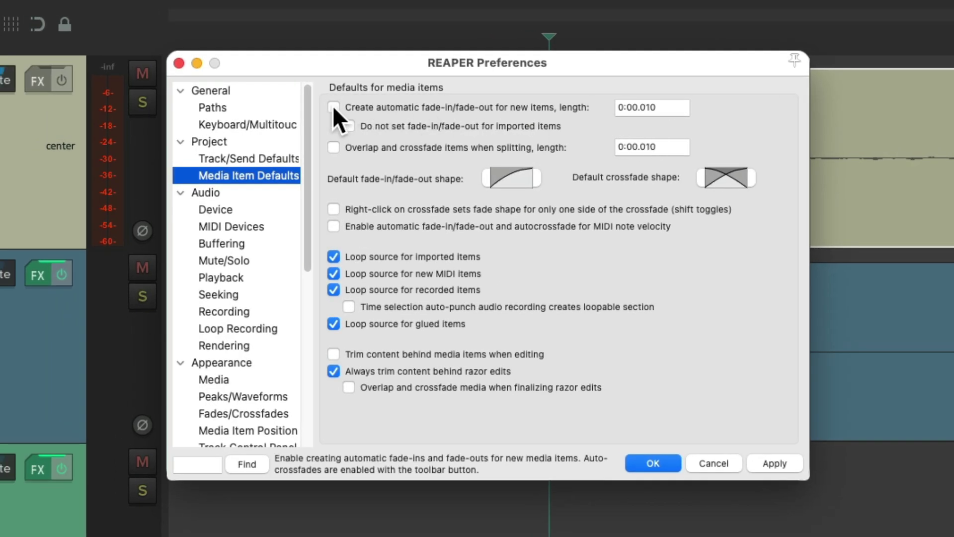
{"action": "left_click", "coordinate": [333, 107]}
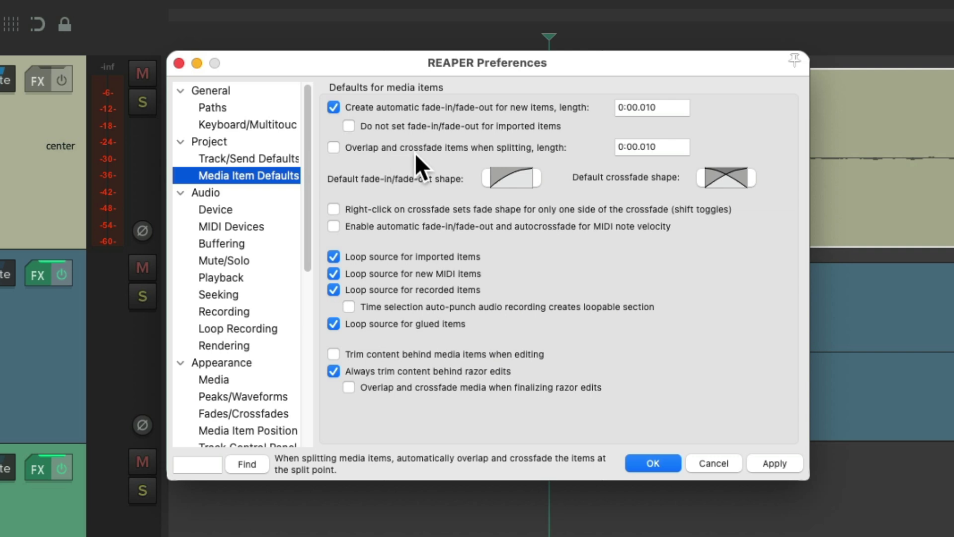
{"action": "left_click", "coordinate": [334, 146]}
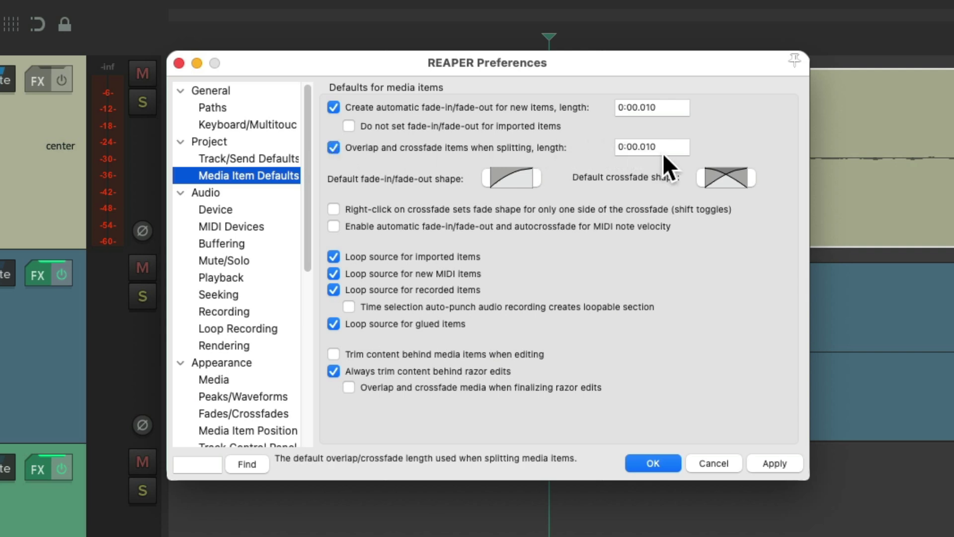
{"action": "left_click", "coordinate": [741, 176]}
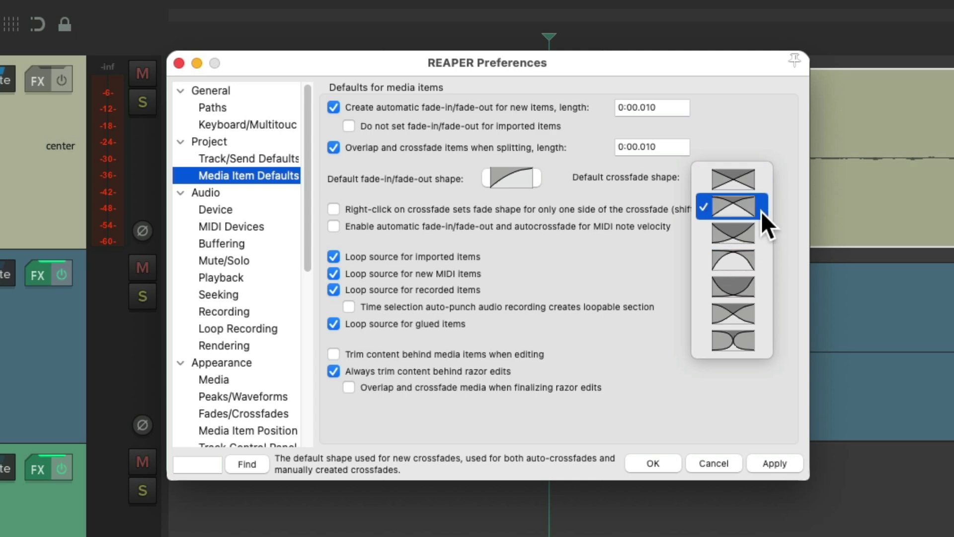
{"action": "left_click", "coordinate": [762, 210]}
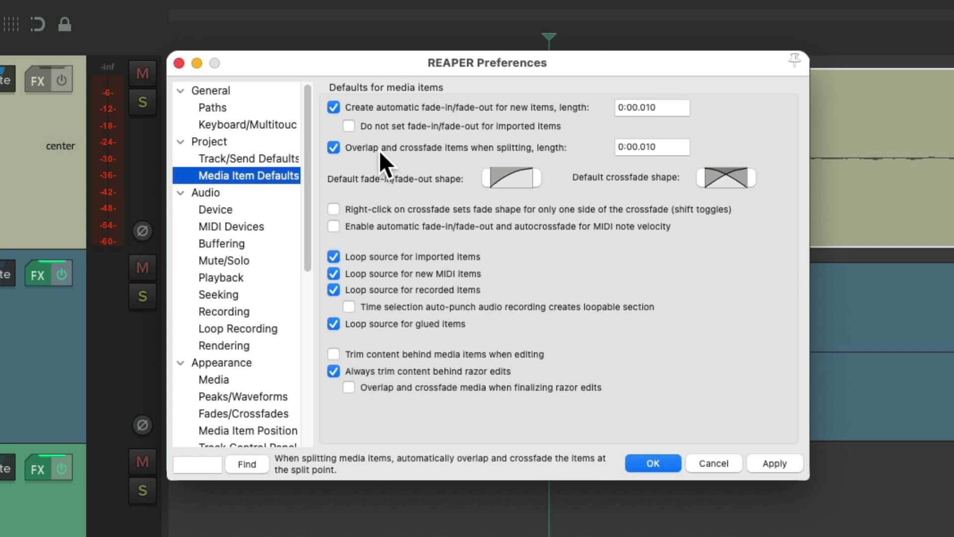
{"action": "key", "text": "Return"}
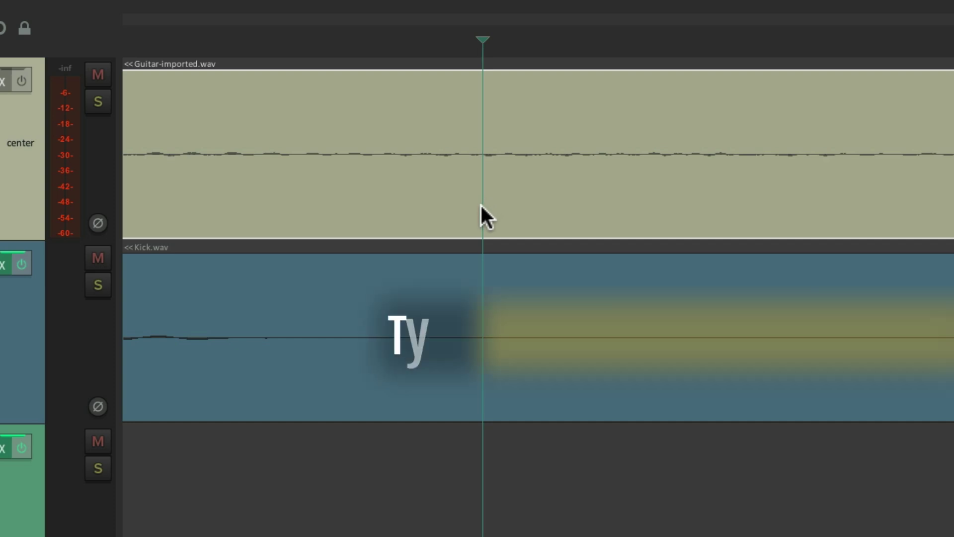
- Split the Guitar-imported.wav item at the edit cursor with an overlapping crossfade
{"action": "key", "text": "s"}
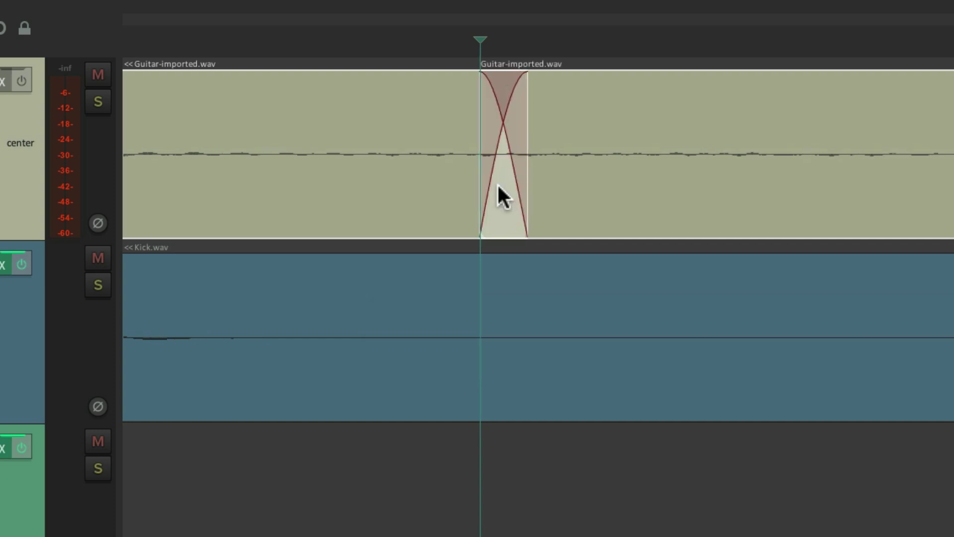
{"action": "scroll", "coordinate": [498, 196], "scroll_direction": "up", "scroll_amount": 5}
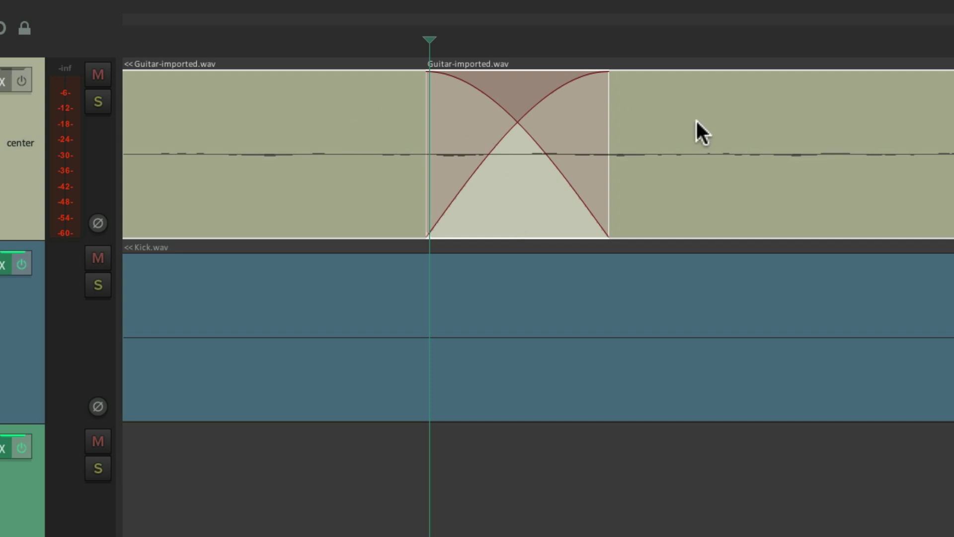
- Adjust both edges of the crossfade at the guitar split to shorten it, and move the whole crossfade earlier across the edit cursor
{"action": "left_click_drag", "start_coordinate": [608, 144], "coordinate": [753, 150]}
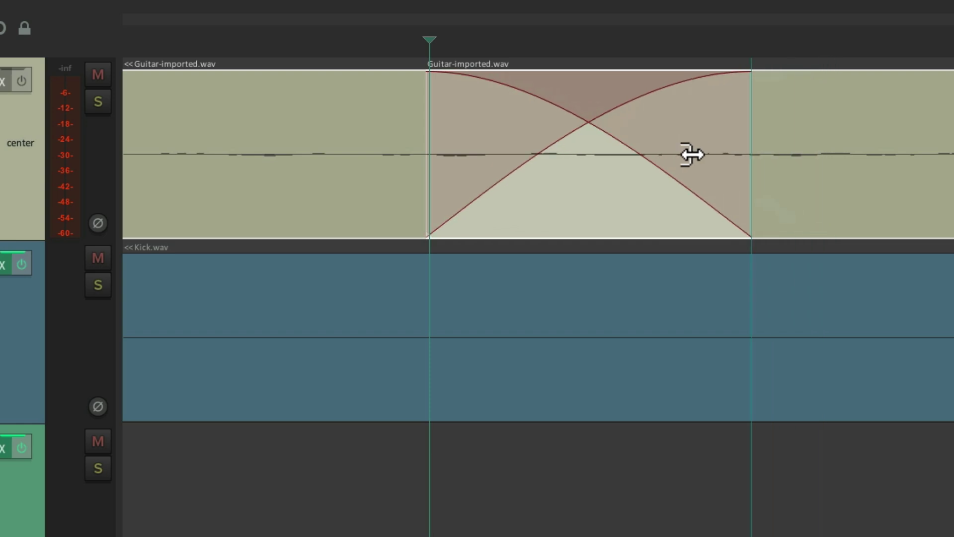
{"action": "left_click_drag", "start_coordinate": [692, 154], "coordinate": [565, 154]}
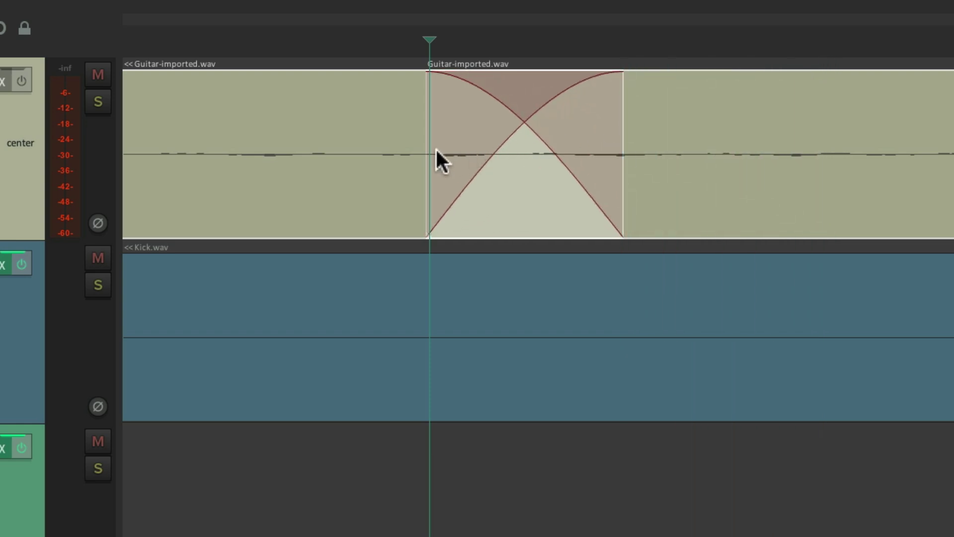
{"action": "left_click_drag", "start_coordinate": [436, 156], "coordinate": [488, 153]}
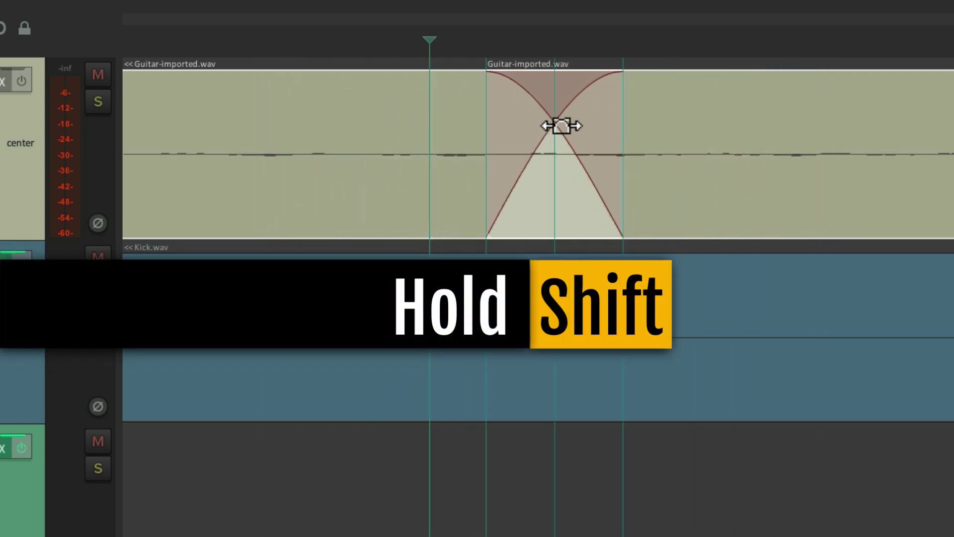
{"action": "left_click_drag", "start_coordinate": [561, 126], "coordinate": [422, 143]}
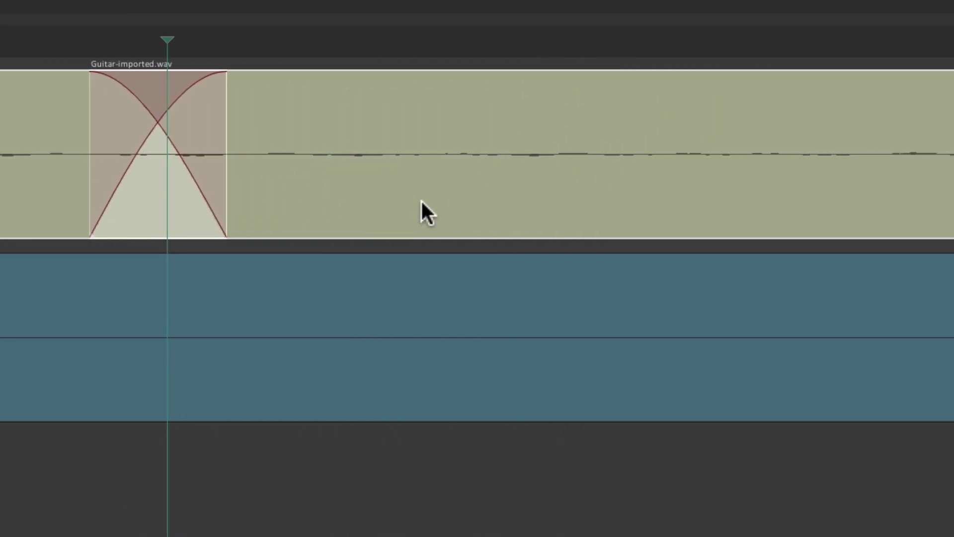
- Split the Guitar-imported.wav item at three successive points after the existing crossfade, with a short overlapping crossfade at each split
{"action": "left_click", "coordinate": [422, 200]}
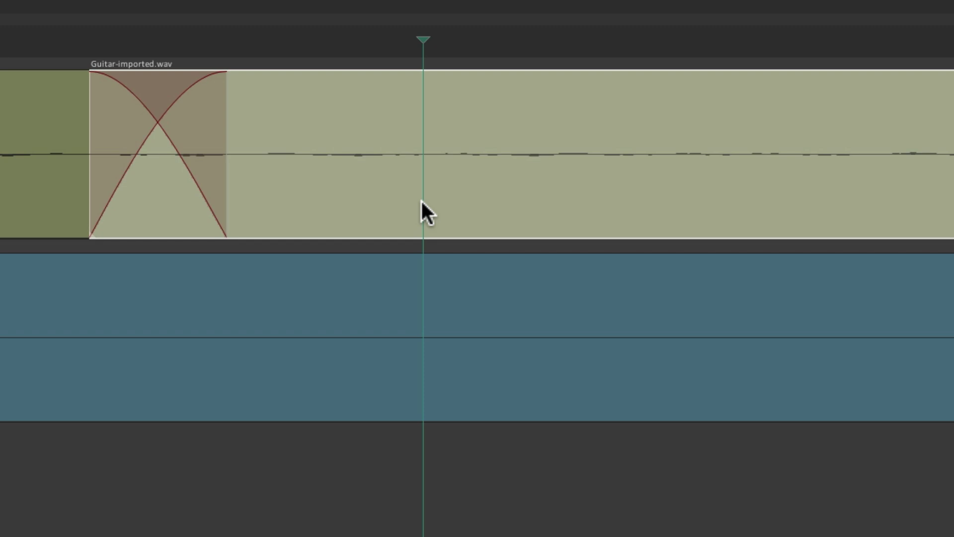
{"action": "key", "text": "s"}
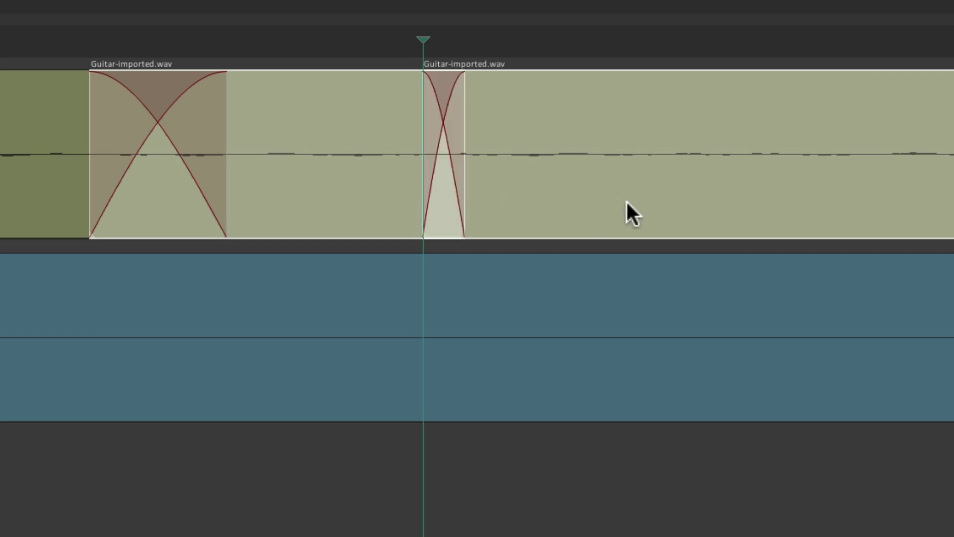
{"action": "left_click", "coordinate": [635, 201]}
{"action": "key", "text": "s"}
{"action": "left_click", "coordinate": [795, 201]}
{"action": "key", "text": "s"}
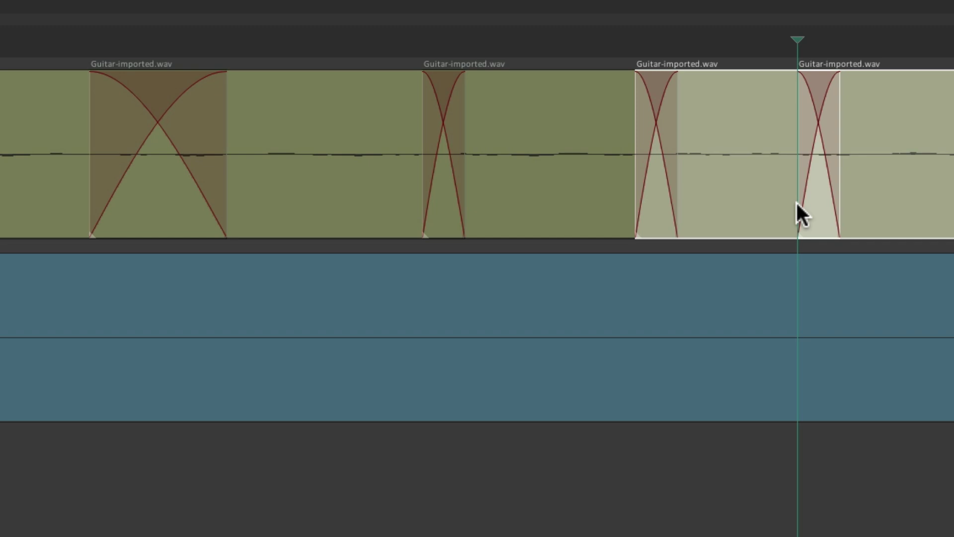
- Disable overlap-and-crossfade when splitting, and split the Guitar-imported.wav item ahead of its first crossfade
{"action": "key", "text": "super+comma"}
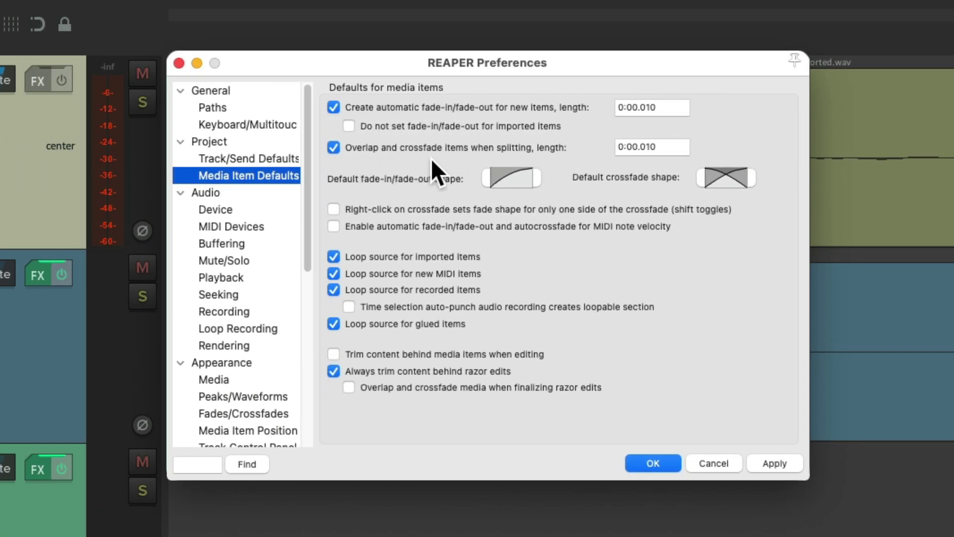
{"action": "mouse_move", "coordinate": [383, 145]}
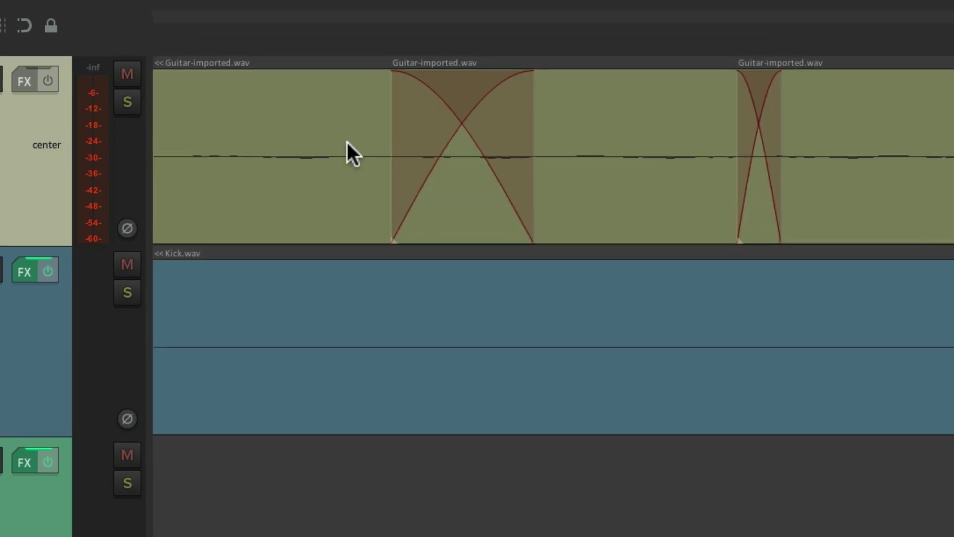
{"action": "scroll", "coordinate": [558, 185], "scroll_direction": "left", "scroll_amount": 3}
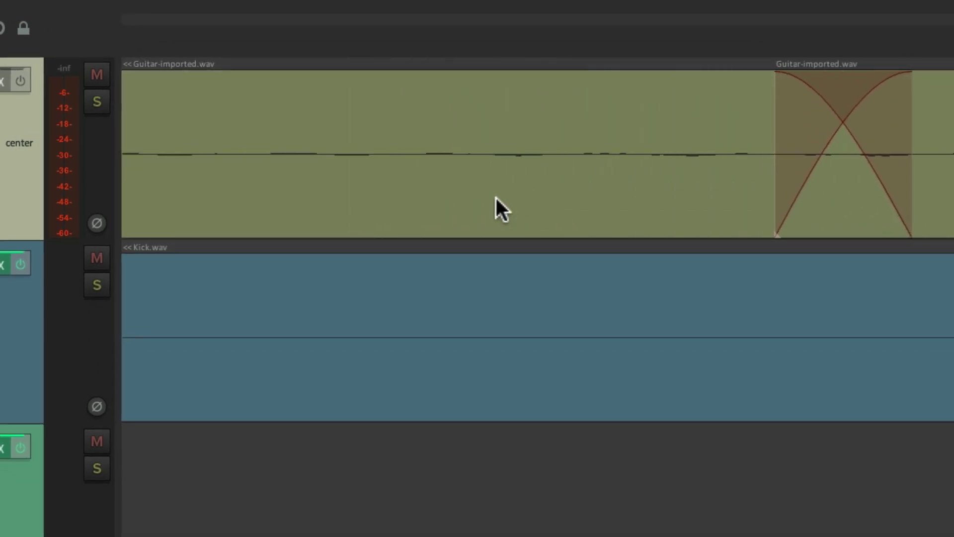
{"action": "left_click", "coordinate": [496, 198]}
{"action": "key", "text": "s"}
{"action": "scroll", "coordinate": [496, 198], "scroll_direction": "up", "scroll_amount": 4}
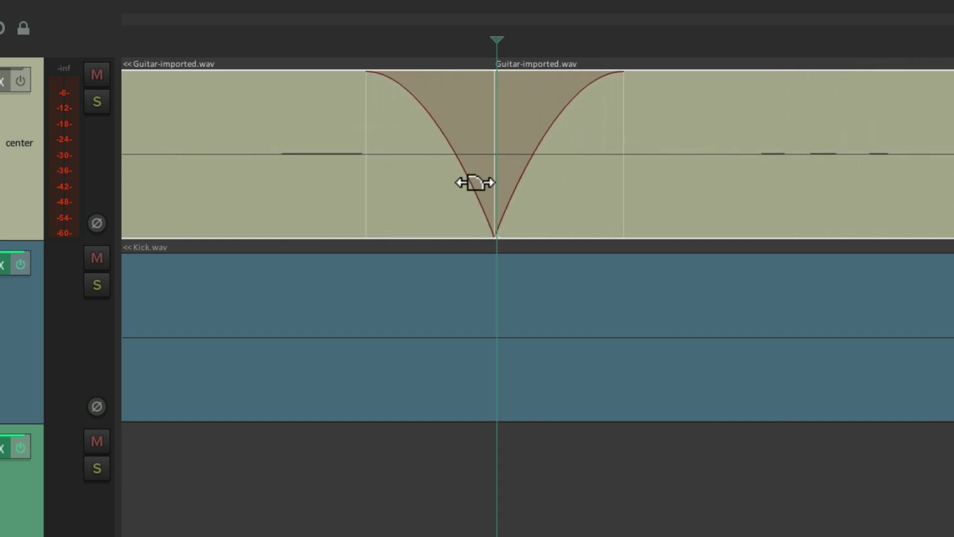
- Place two Kick.wav copies on the Guitar track and slide the second over the end of the first to crossfade them
{"action": "key", "text": "super+comma"}
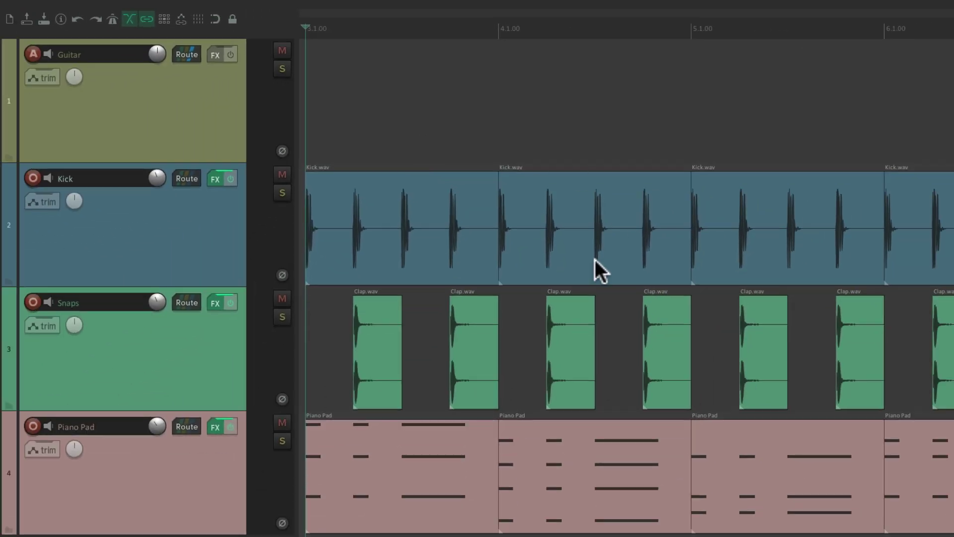
{"action": "left_click_drag", "start_coordinate": [565, 192], "coordinate": [738, 119]}
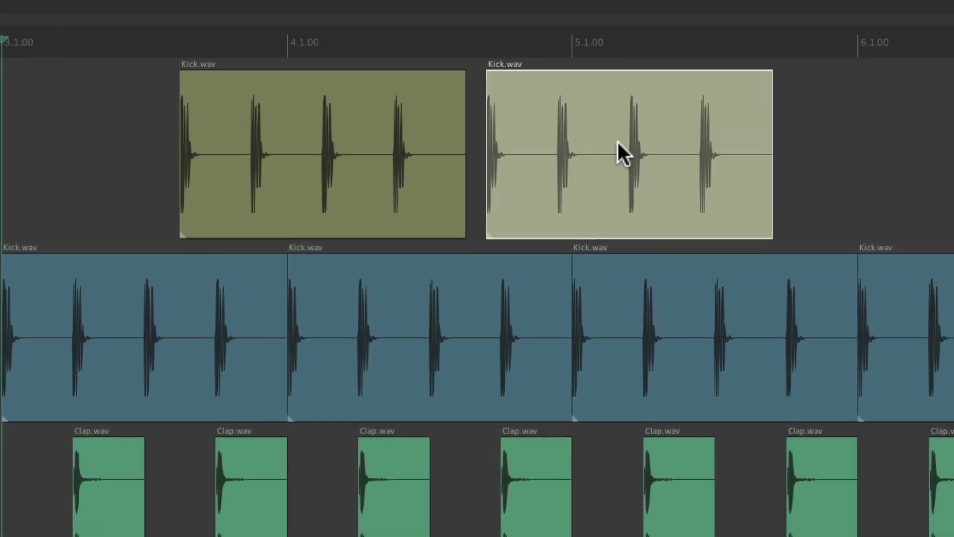
{"action": "left_click_drag", "start_coordinate": [617, 149], "coordinate": [493, 148]}
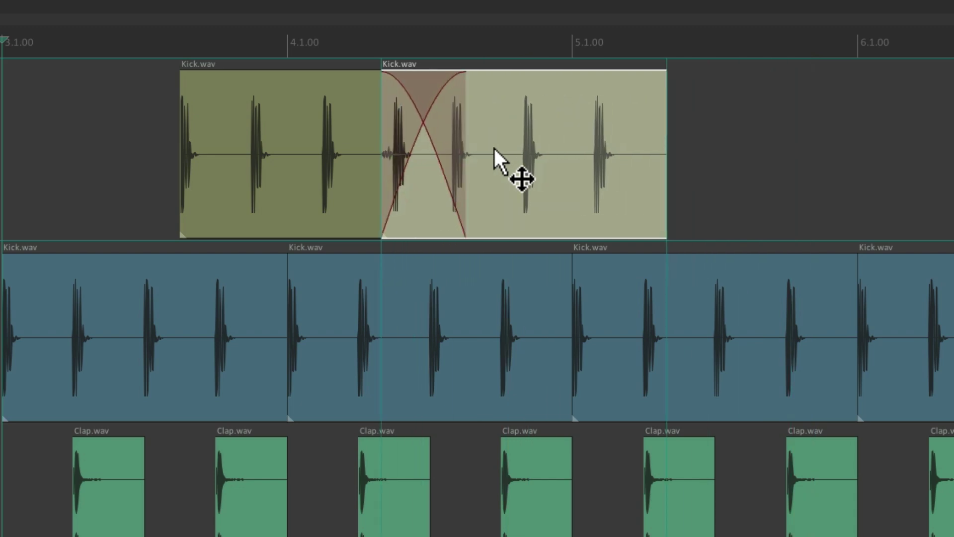
{"action": "key", "text": "Escape"}
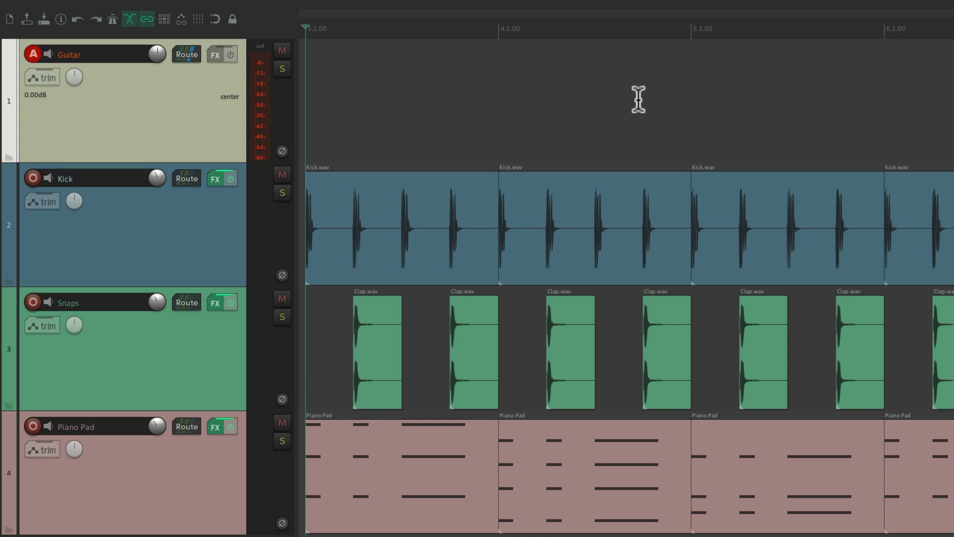
- Place two copies of the Piano Pad item from 4.1.00 on the Guitar track, and move the second closer to the first
{"action": "left_click", "coordinate": [559, 442]}
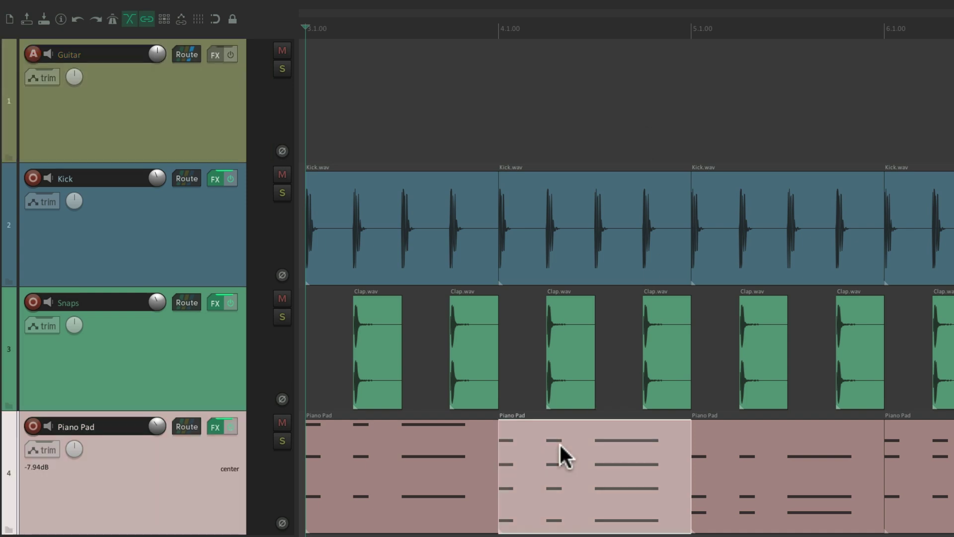
{"action": "left_click_drag", "start_coordinate": [559, 443], "coordinate": [754, 110]}
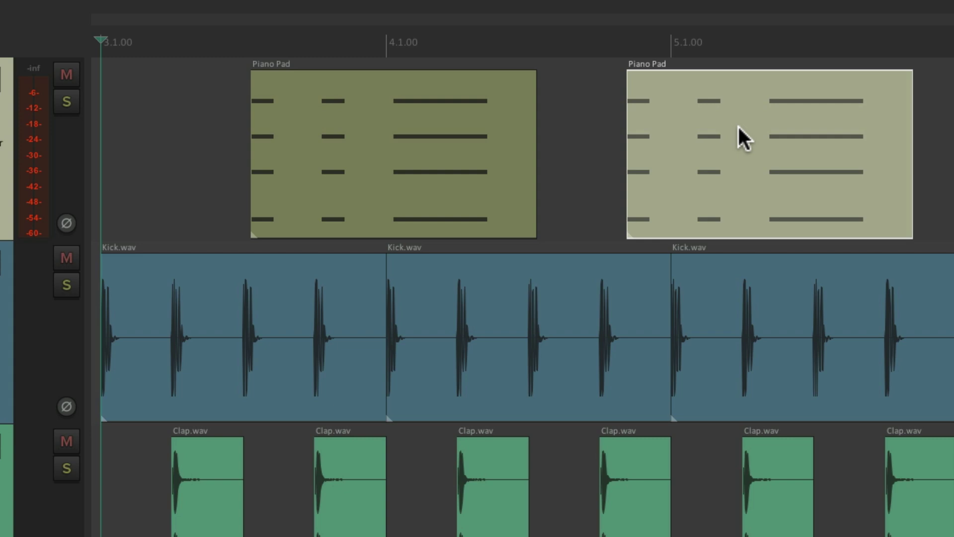
{"action": "left_click_drag", "start_coordinate": [738, 127], "coordinate": [644, 136]}
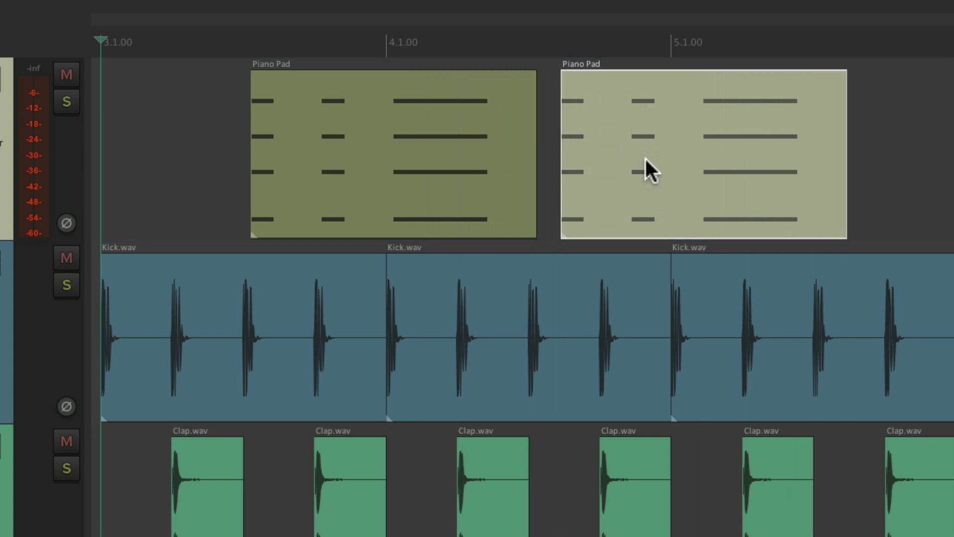
- Try different overlaps between the Piano Pad items on the Guitar track, ending with the second covering most of the first
{"action": "key", "text": "super+comma"}
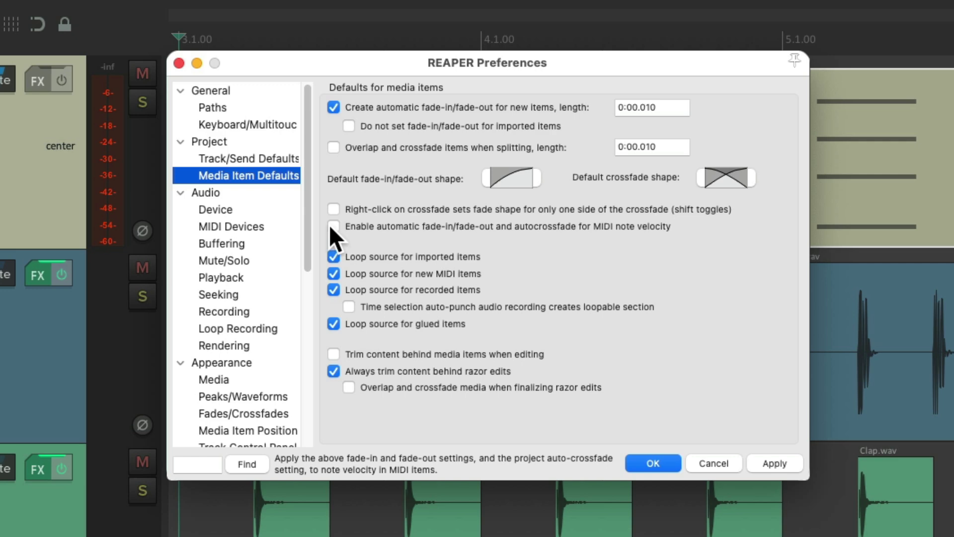
{"action": "key", "text": "Escape"}
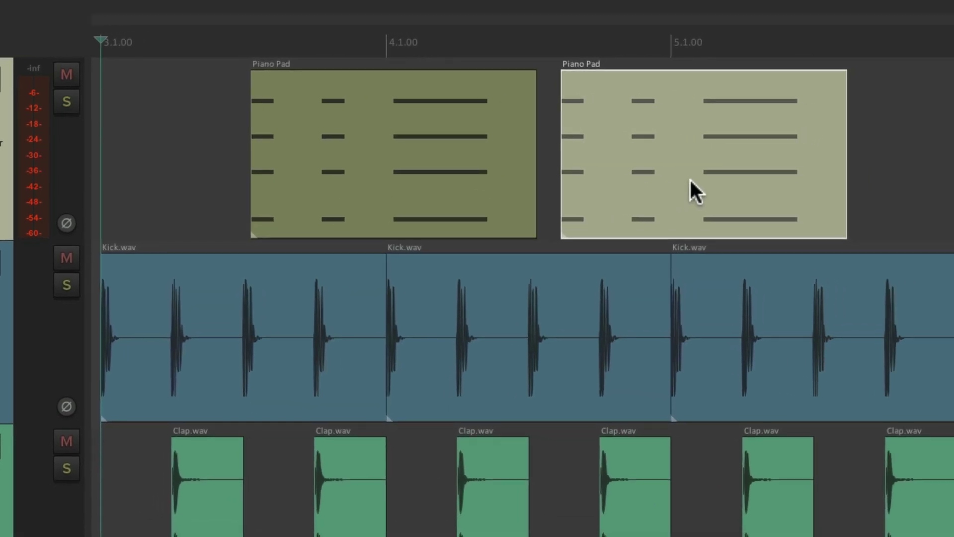
{"action": "left_click_drag", "start_coordinate": [648, 133], "coordinate": [553, 151]}
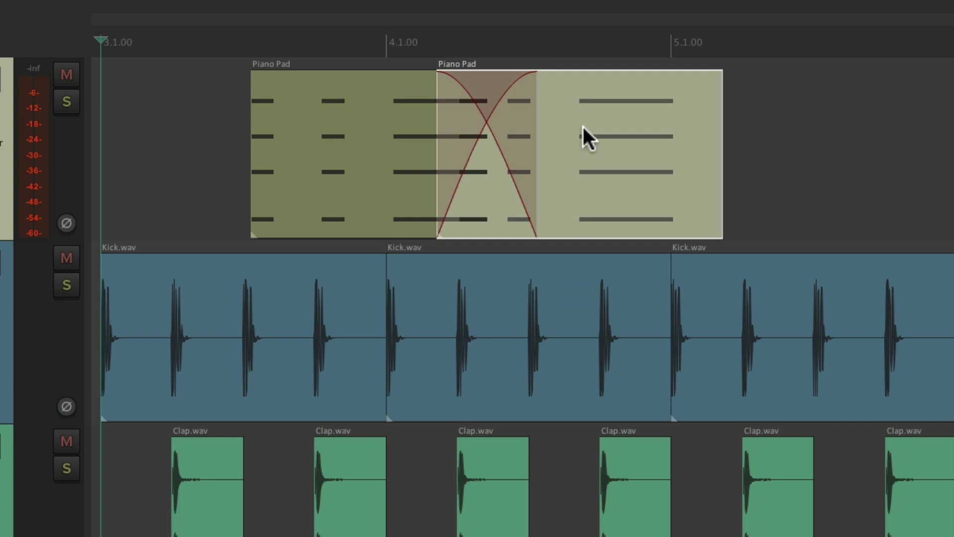
{"action": "left_click_drag", "start_coordinate": [574, 113], "coordinate": [709, 125]}
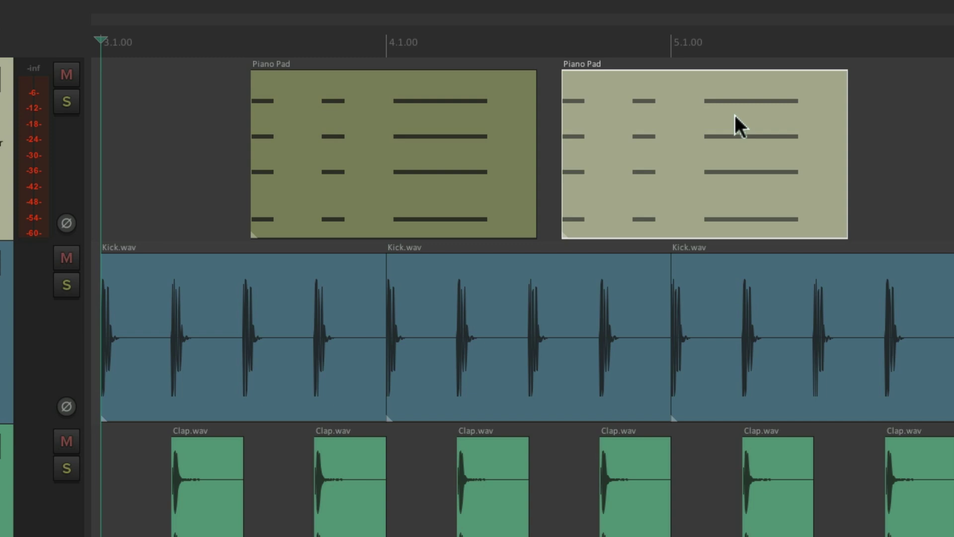
{"action": "left_click_drag", "start_coordinate": [734, 115], "coordinate": [474, 127]}
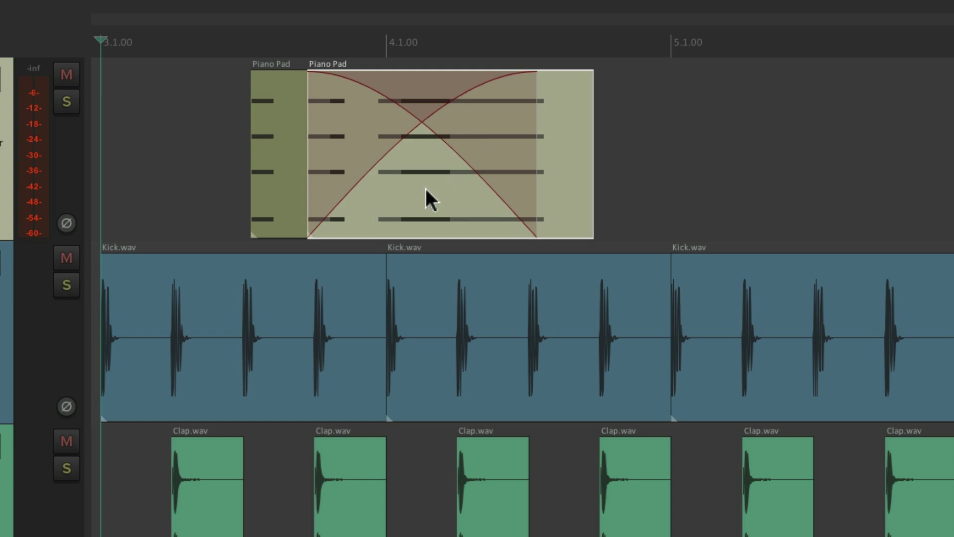
- Open the media item default preferences at the automatic fade and autocrossfade option for MIDI note velocity
{"action": "key", "text": "super+comma"}
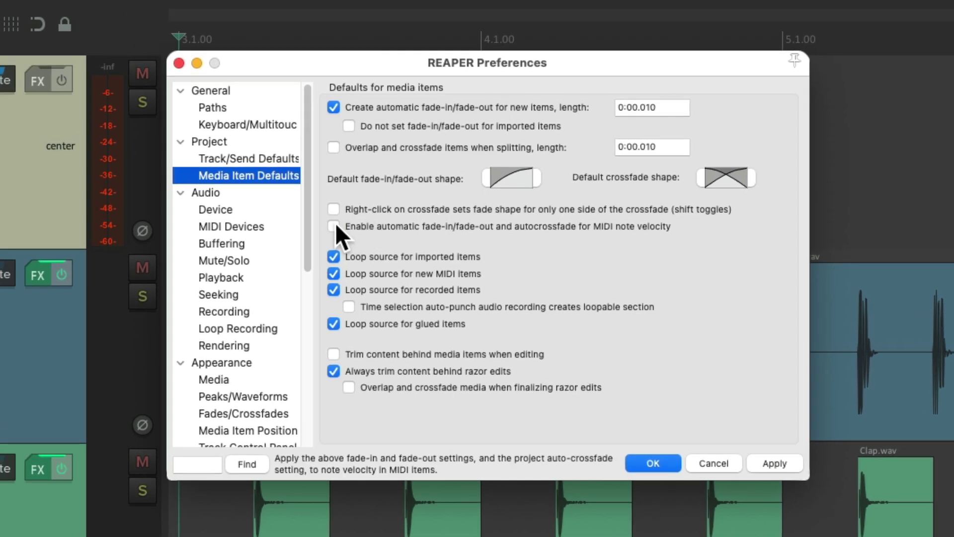